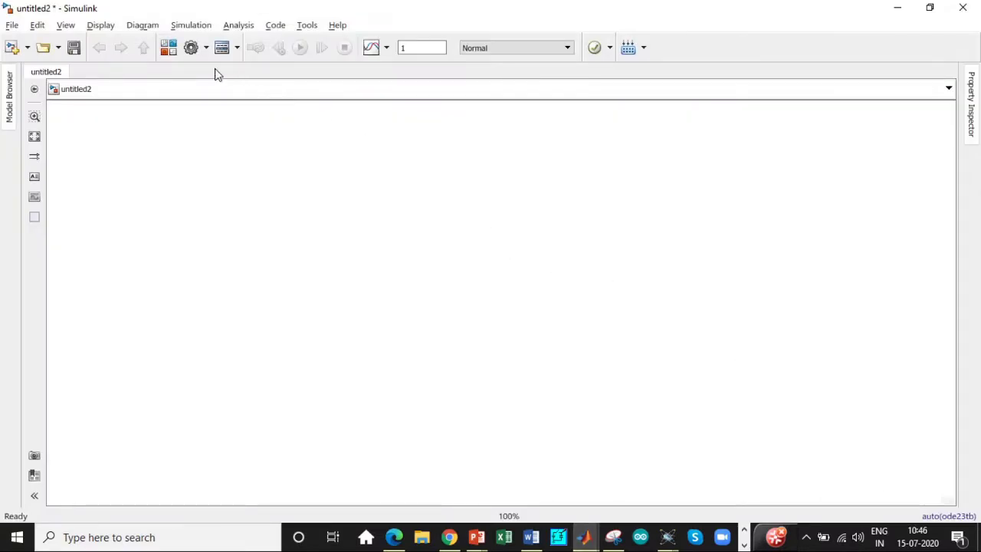
Search the Library Browser for Powergui blocks.
click(172, 52)
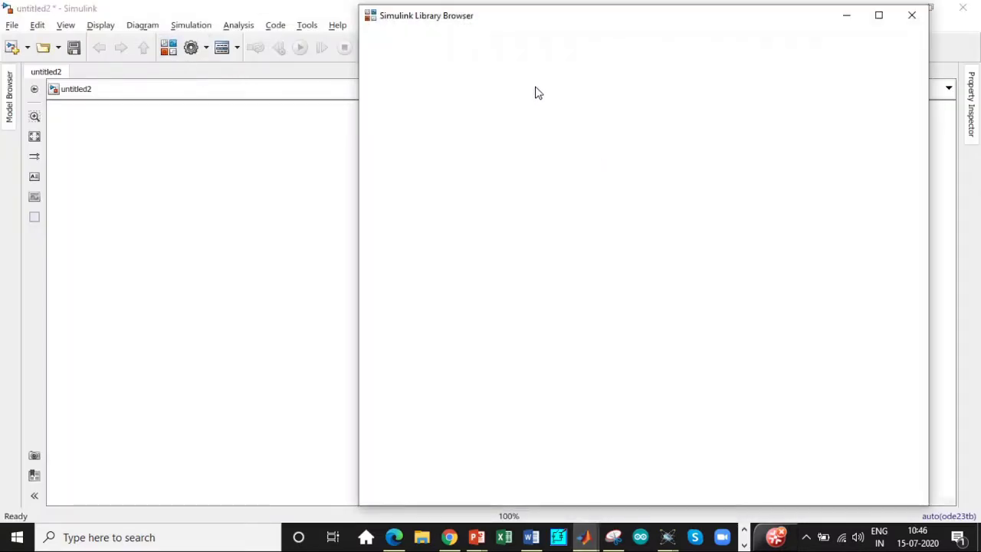
triple_click(467, 38)
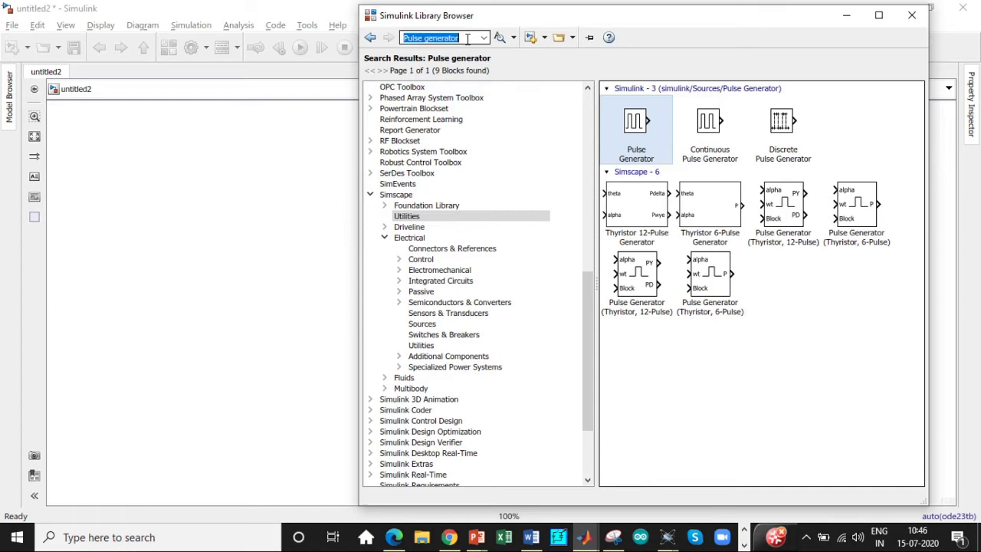
text(power)
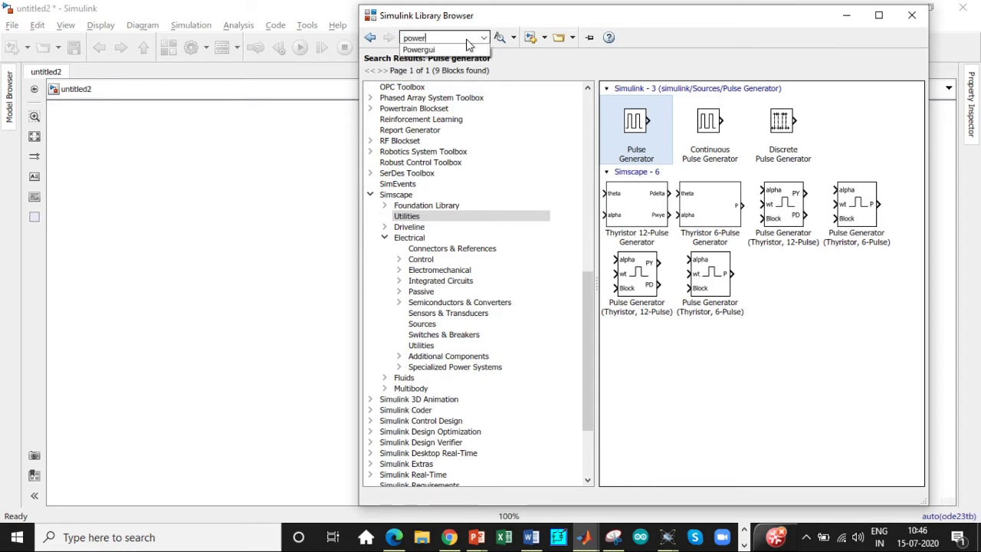
click(460, 50)
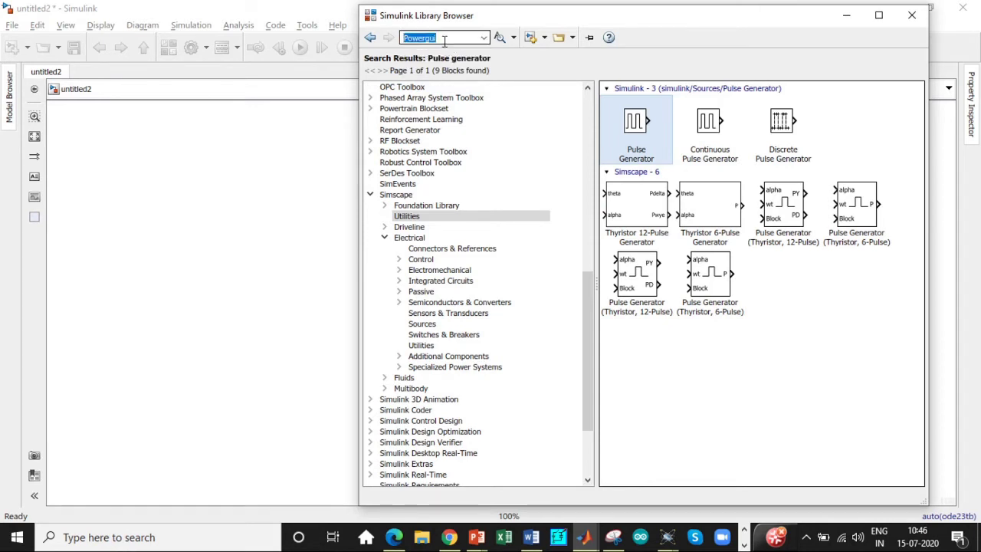
key(Return)
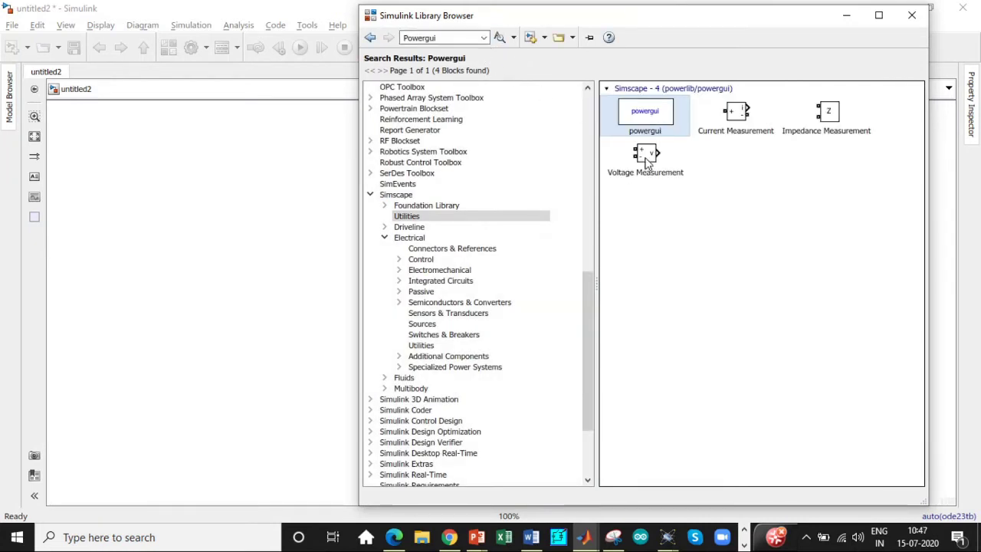
Add the Voltage Measurement block to untitled2 and select the Current Measurement block.
right_click(649, 161)
click(662, 167)
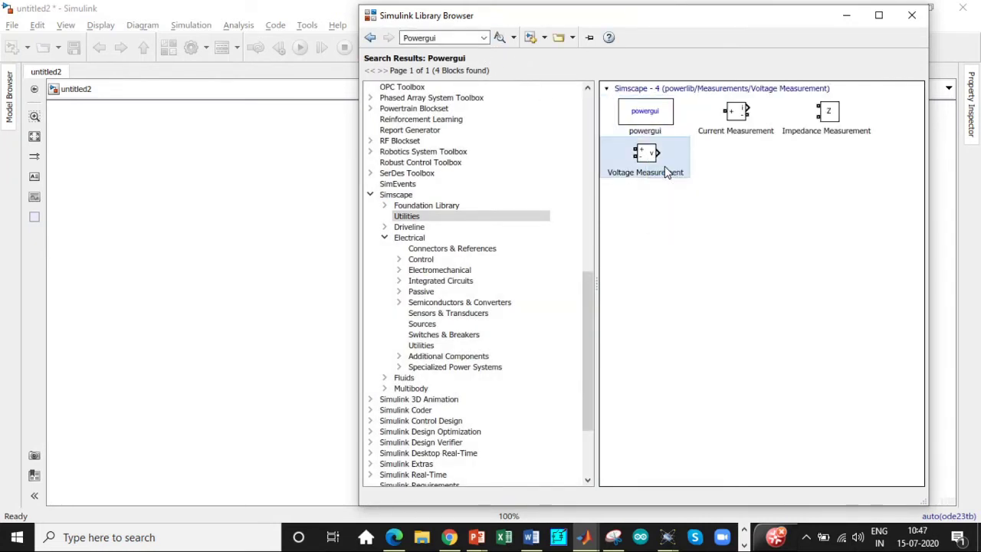
click(745, 111)
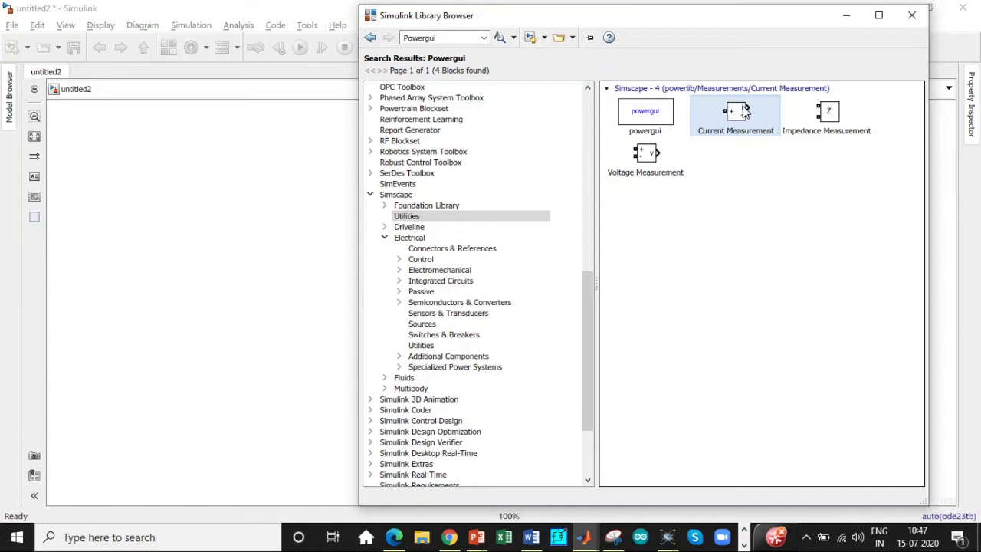
Add Current Measurement to untitled2, then search 'Ac voltage' and add the AC Voltage Source.
right_click(742, 113)
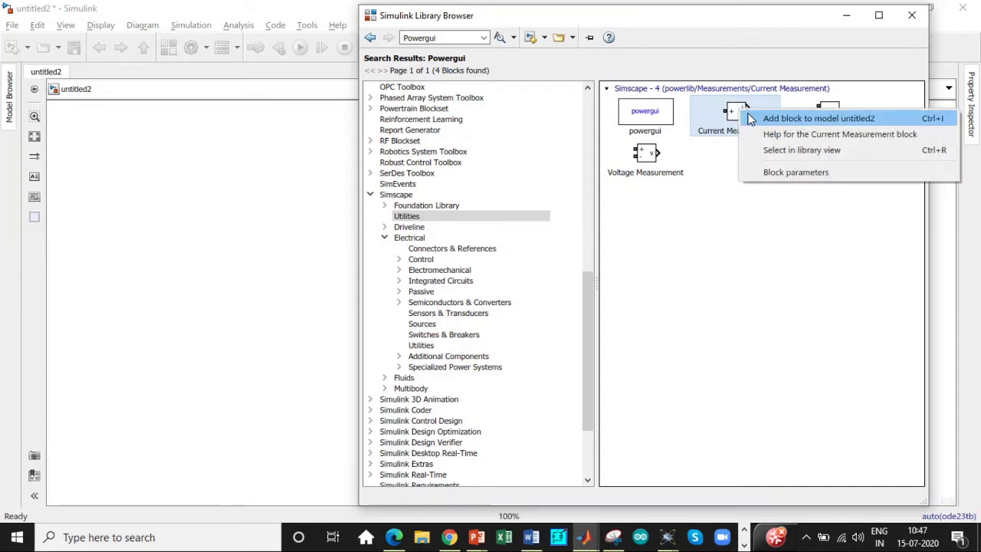
click(751, 118)
click(454, 39)
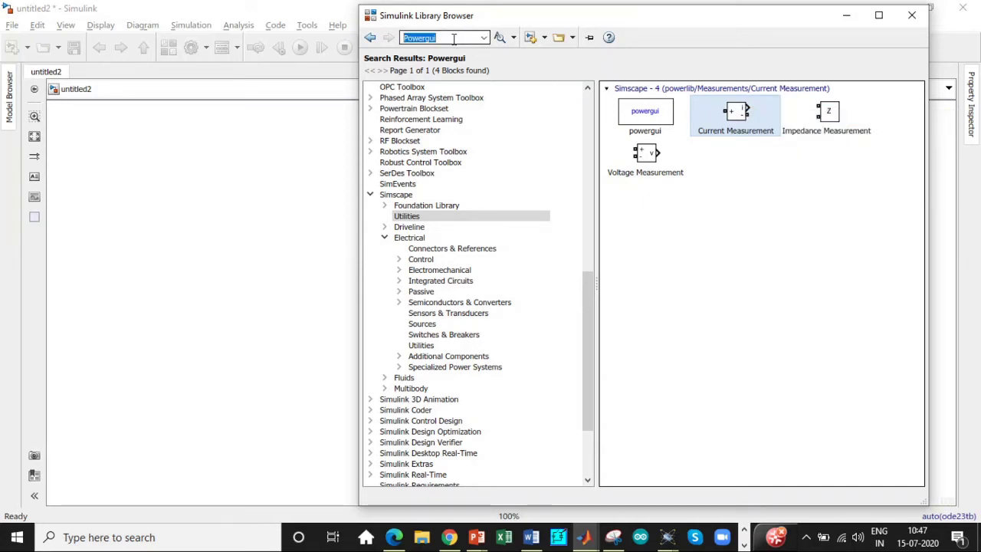
key(BackSpace)
text(ac)
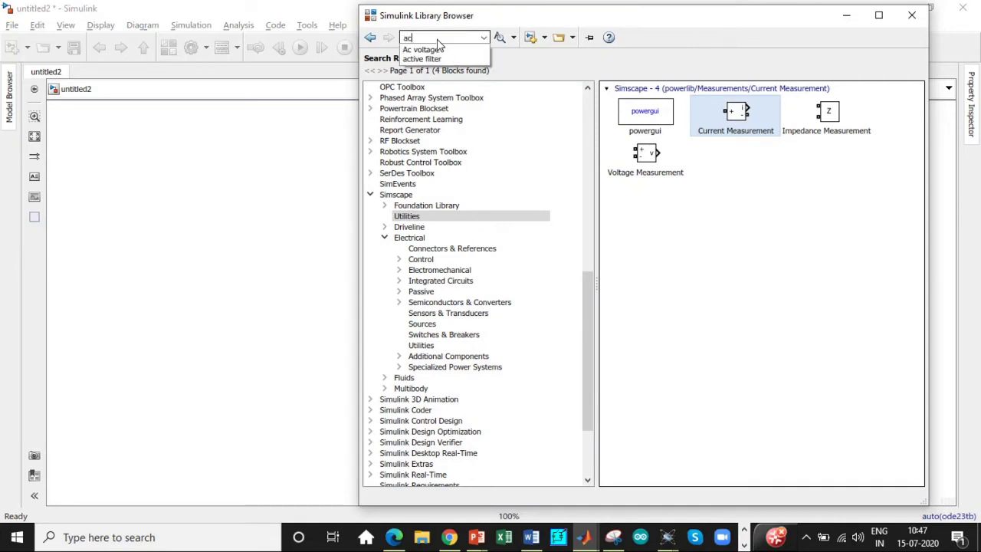
click(420, 49)
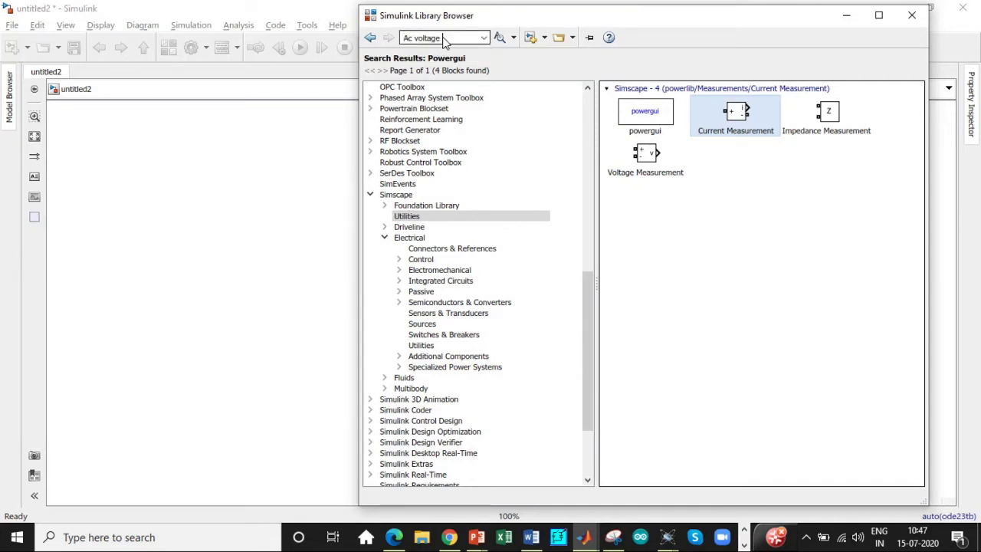
key(Return)
click(803, 123)
right_click(803, 121)
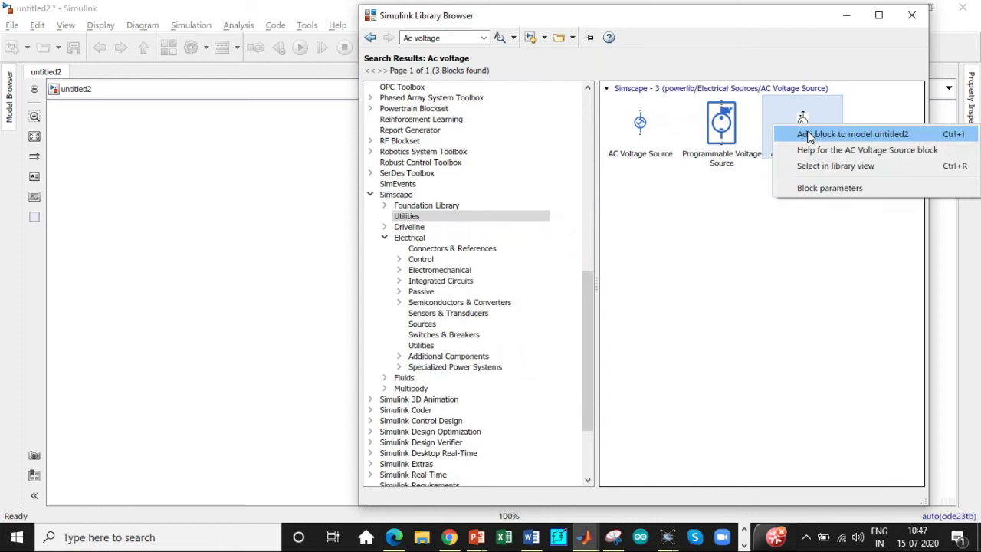
click(828, 135)
Search the library for 'thyristor' and add the Thyristor block to untitled2.
click(442, 36)
text(t)
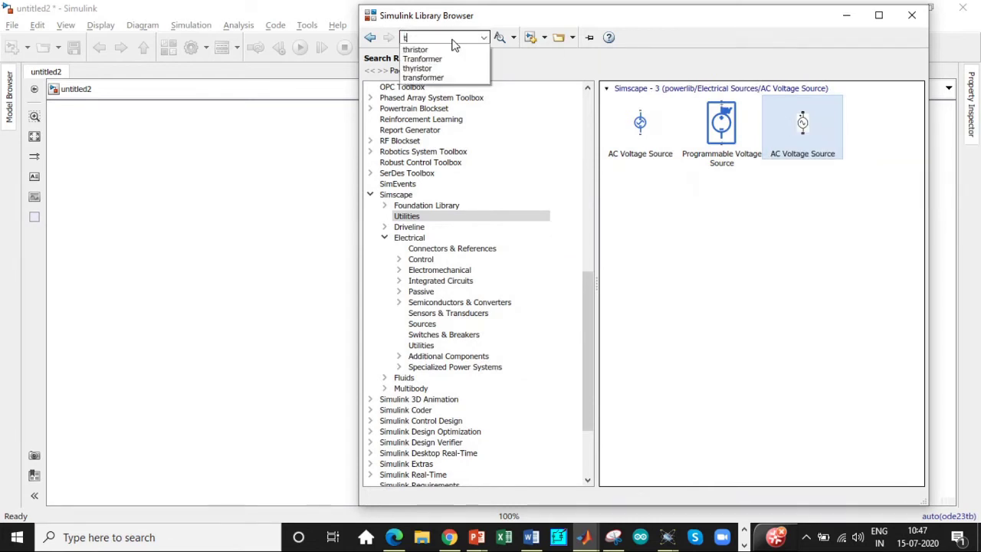
text(hr=)
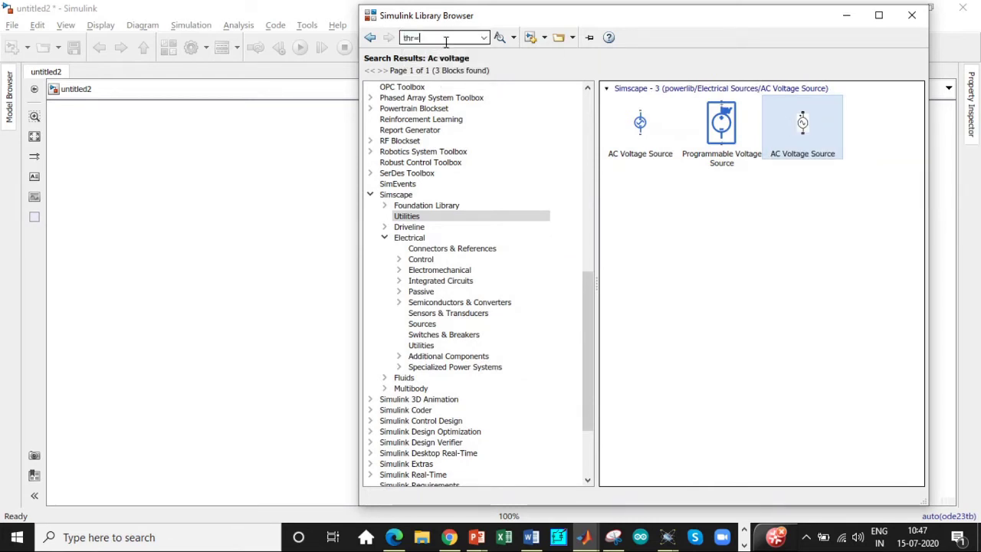
key(BackSpace)
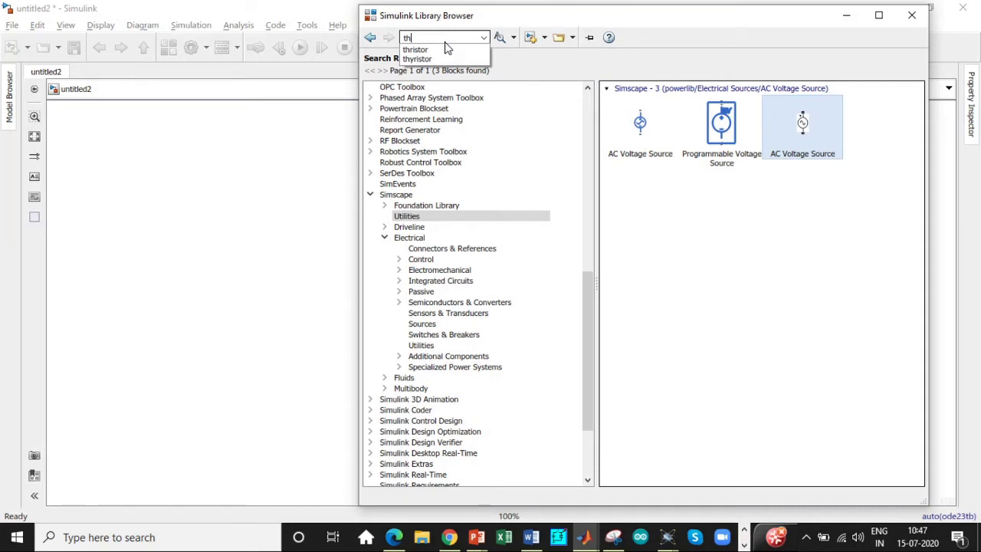
text(yr)
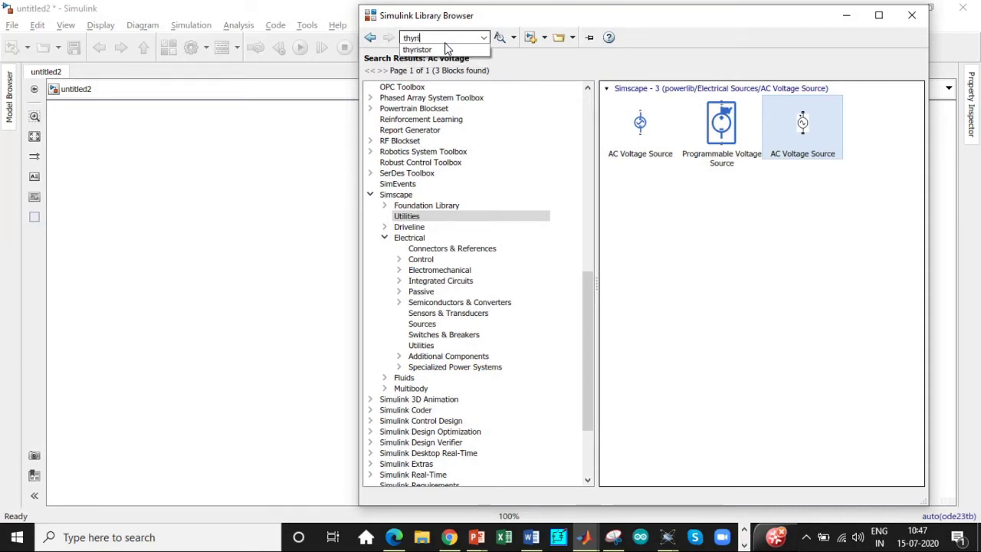
text(istor)
click(433, 50)
key(Return)
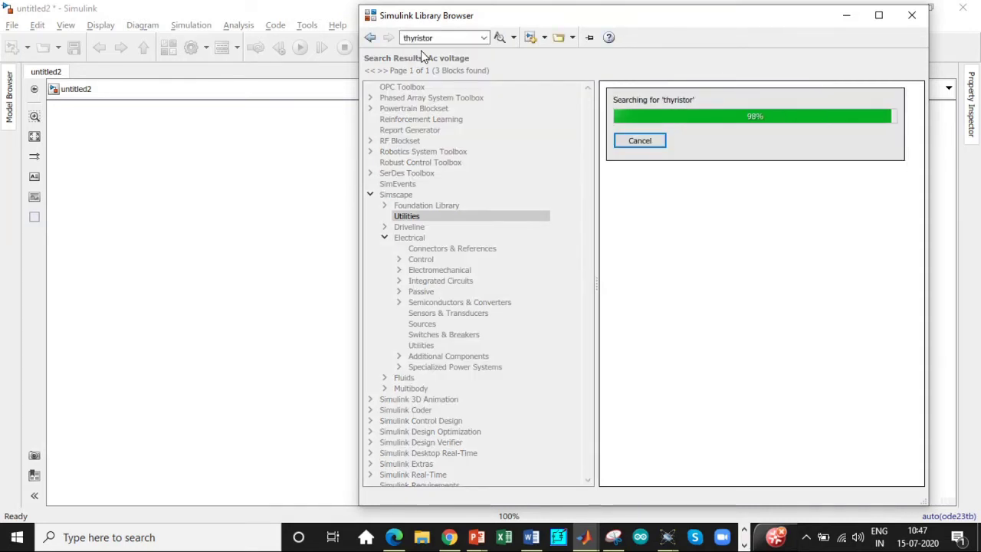
scroll(718, 288, down, 5)
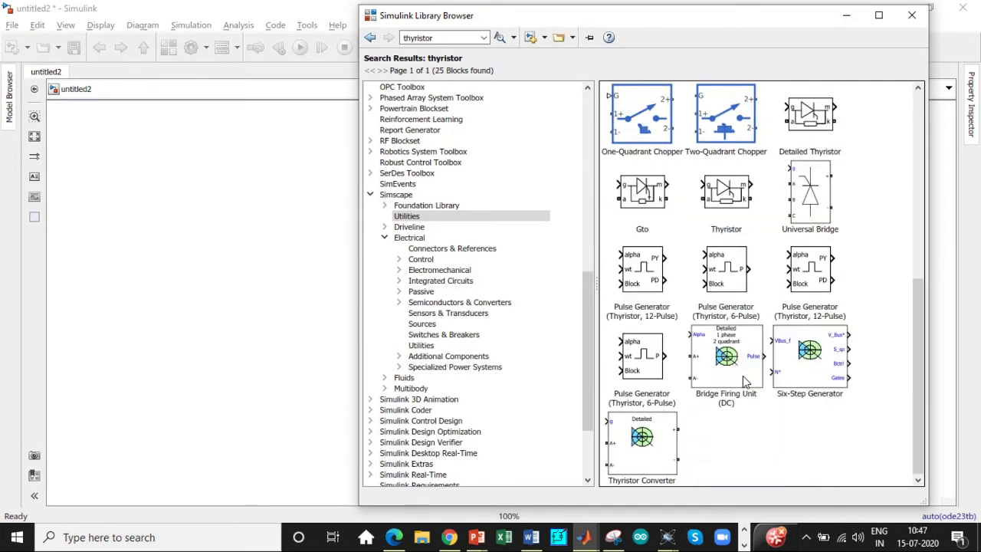
right_click(743, 201)
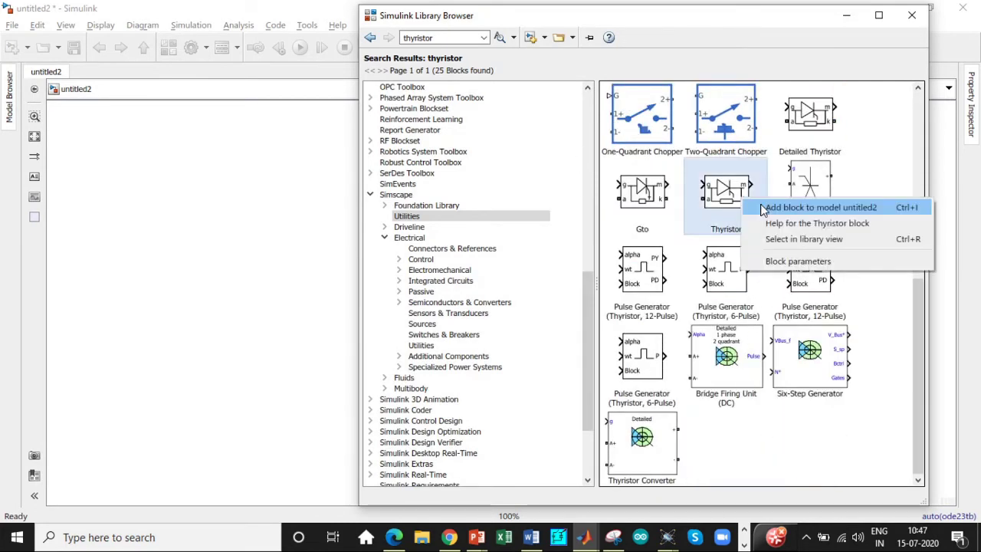
click(699, 170)
Search for Series RLC, then 'Scope', and add the Scope block to untitled2.
click(449, 38)
key(BackSpace)
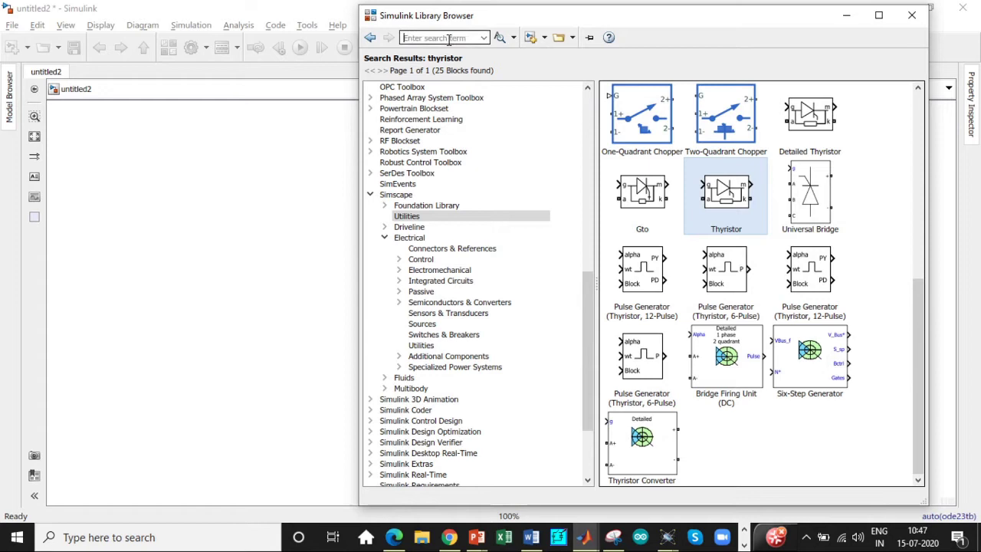
text(Ser)
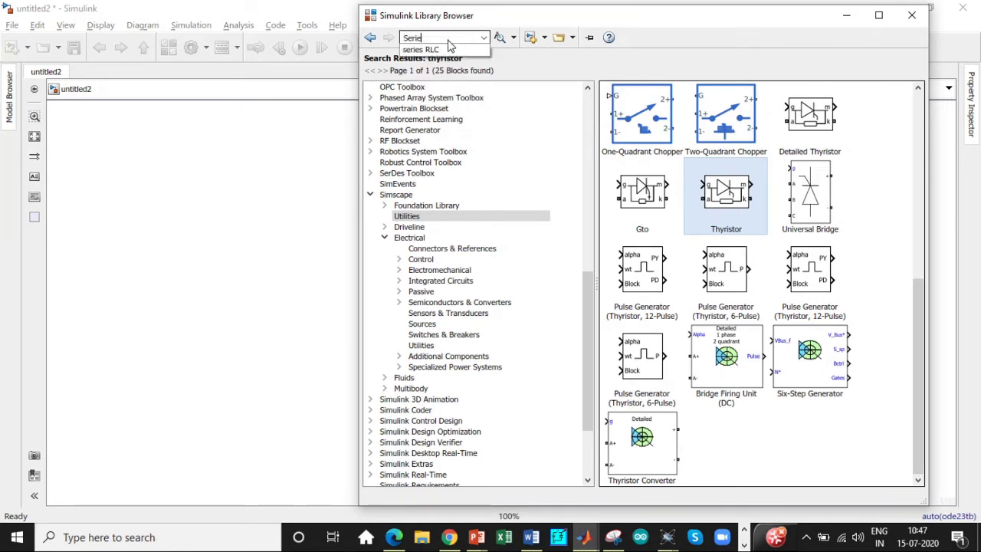
text(ie)
click(449, 49)
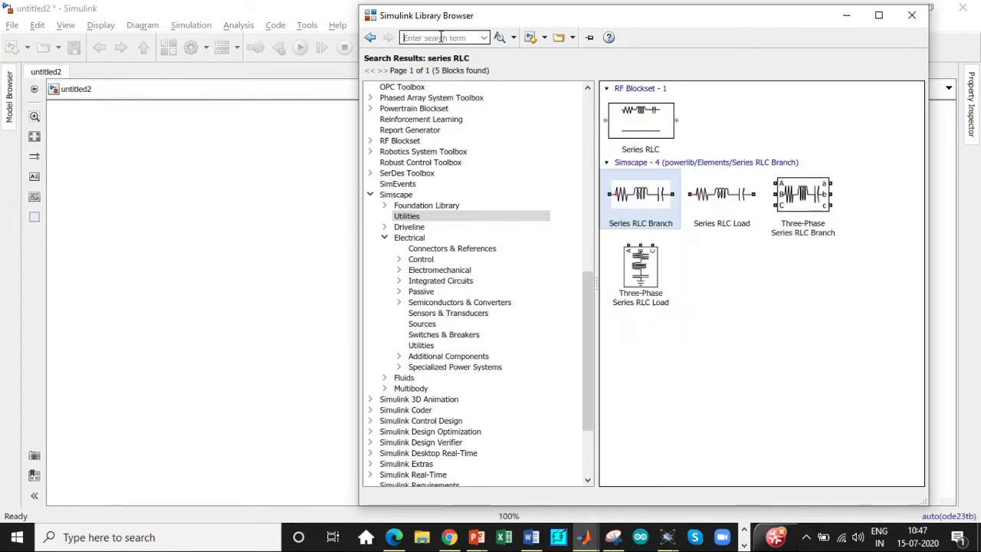
text(Scope)
key(Down)
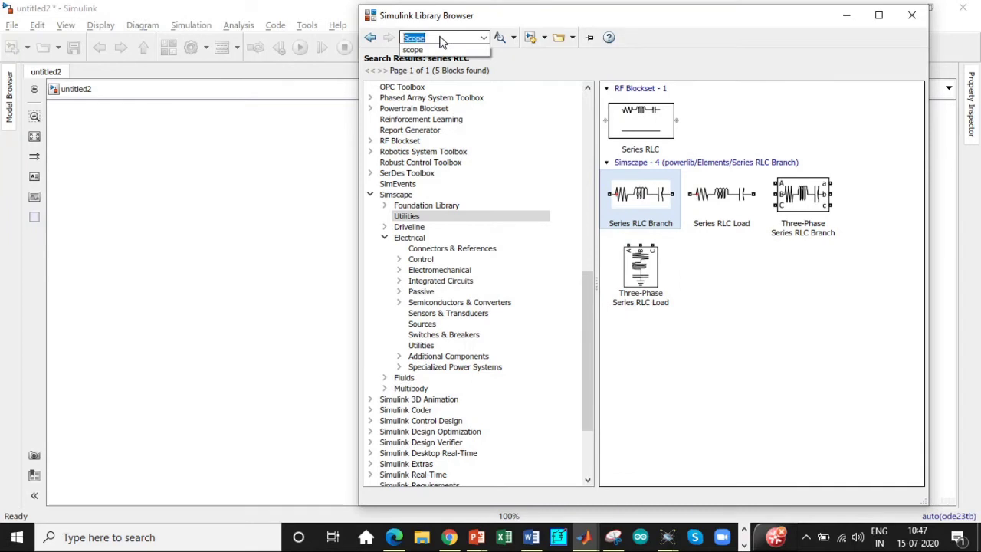
key(Return)
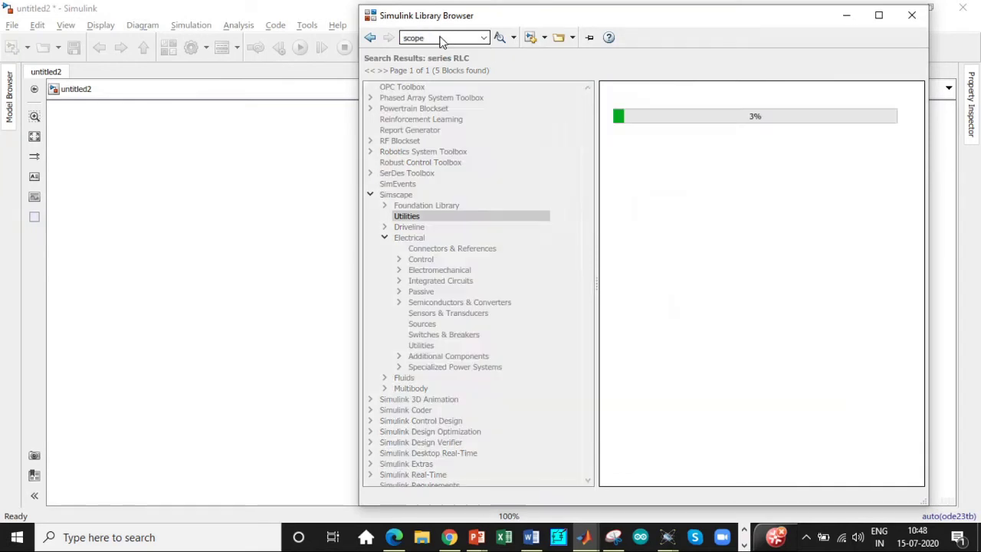
click(656, 122)
right_click(655, 122)
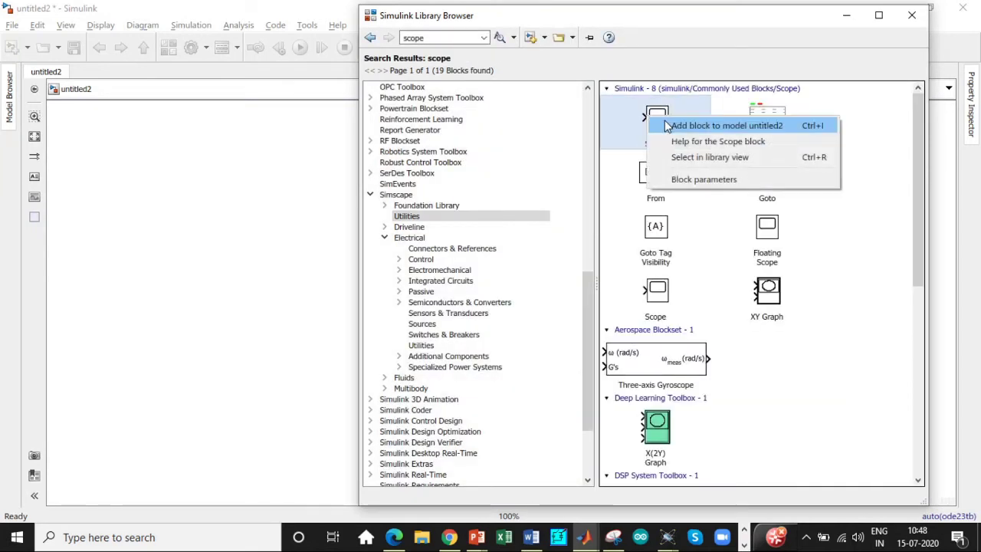
click(460, 38)
Search the library for 'display' to list the Display blocks.
key(BackSpace)
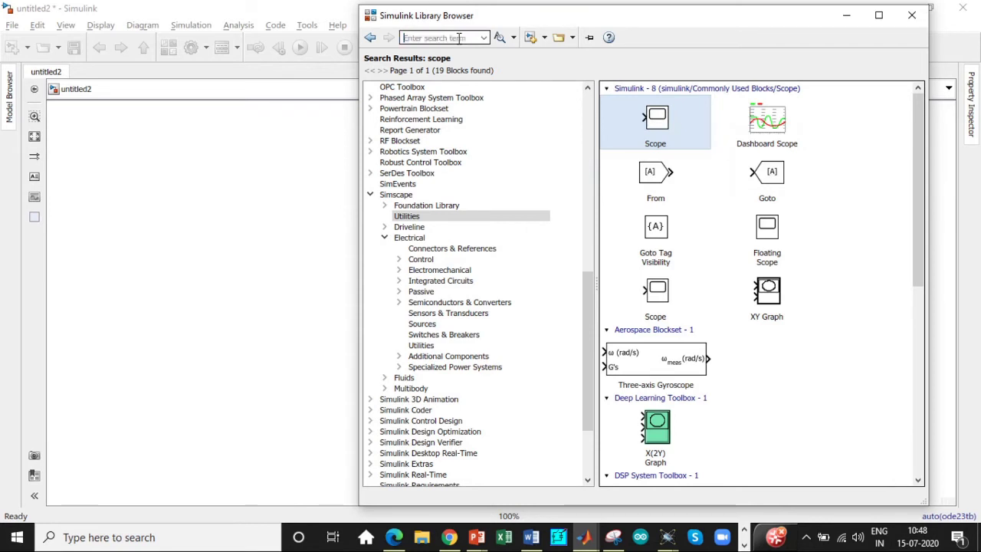
text(display)
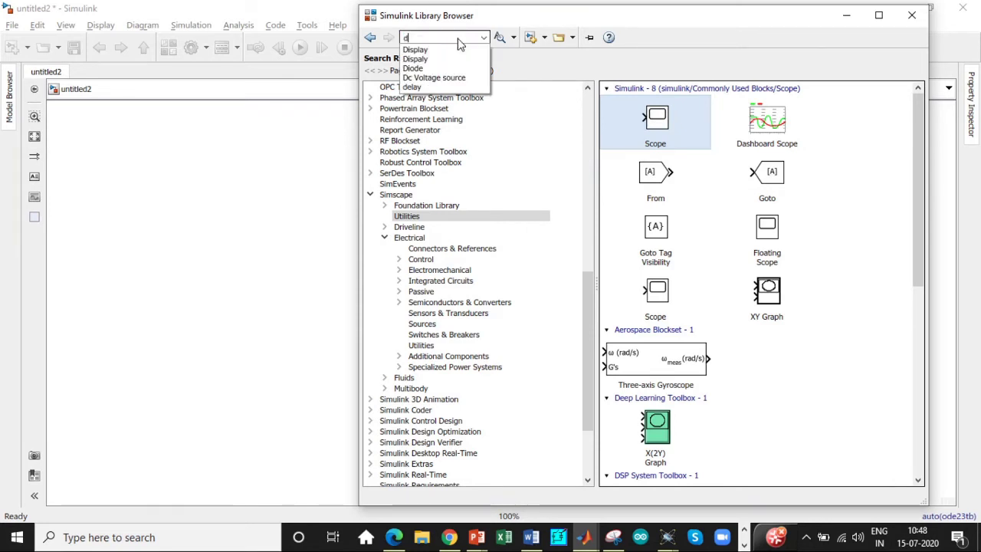
click(459, 48)
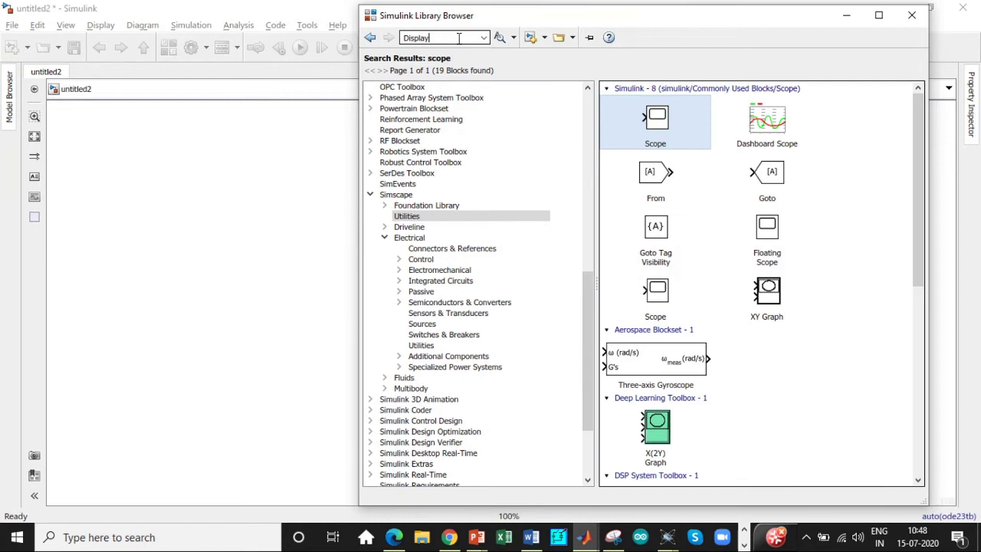
key(Return)
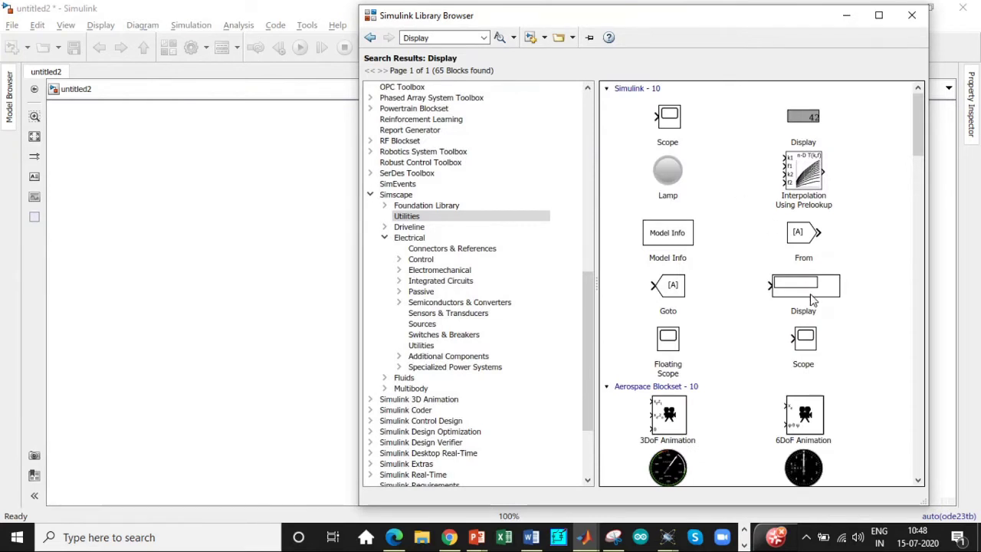
Add the Display block, then search the library for 'mean'.
click(813, 300)
right_click(815, 304)
key(Escape)
click(437, 39)
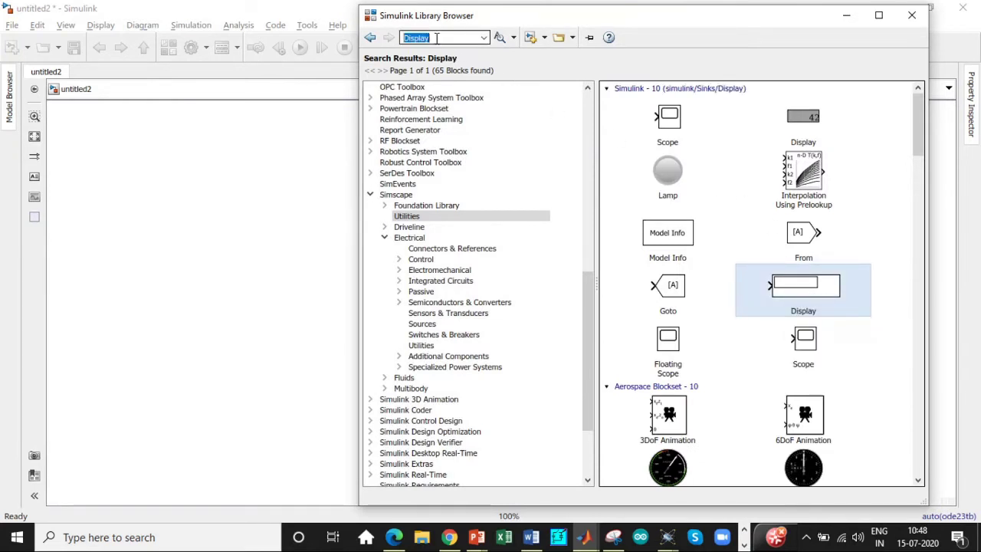
key(BackSpace)
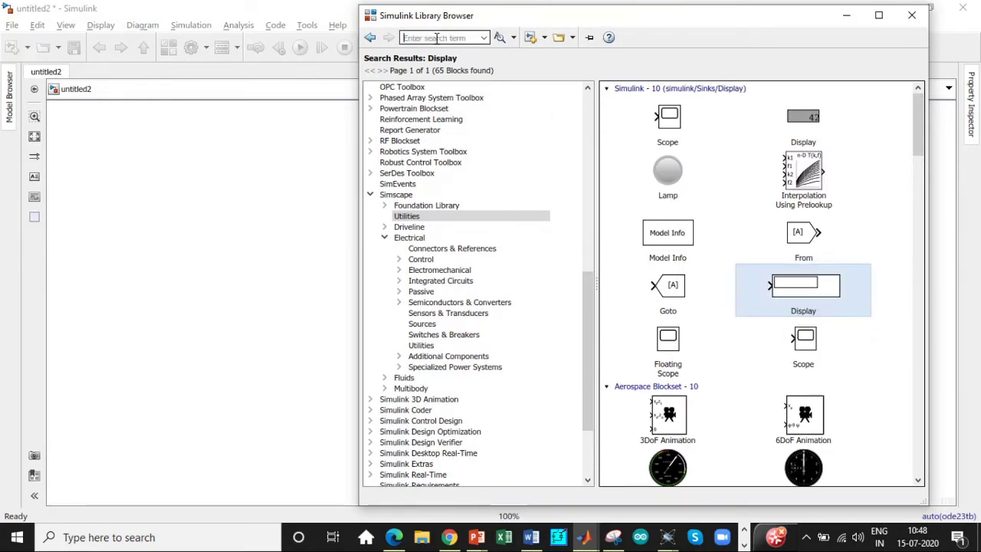
text(R)
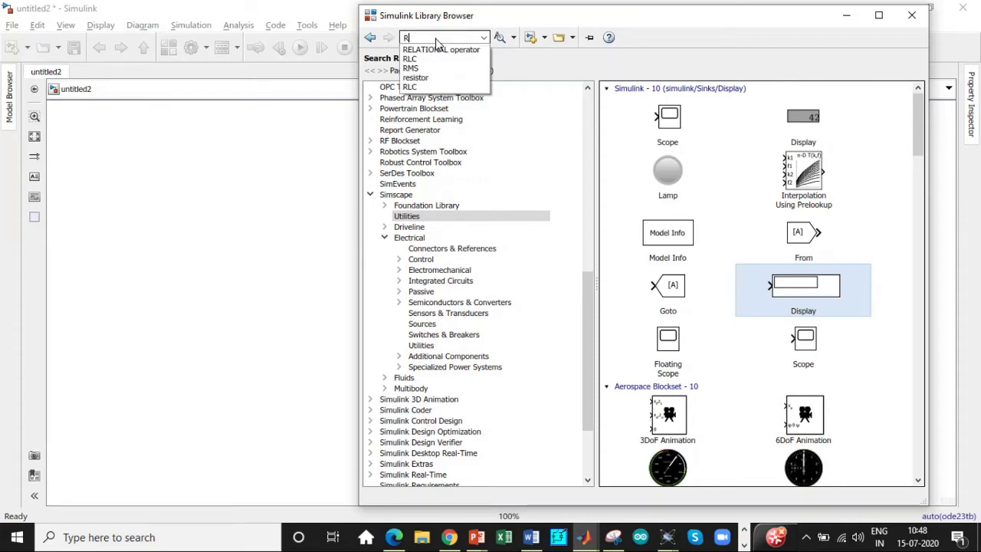
key(BackSpace)
text(mea)
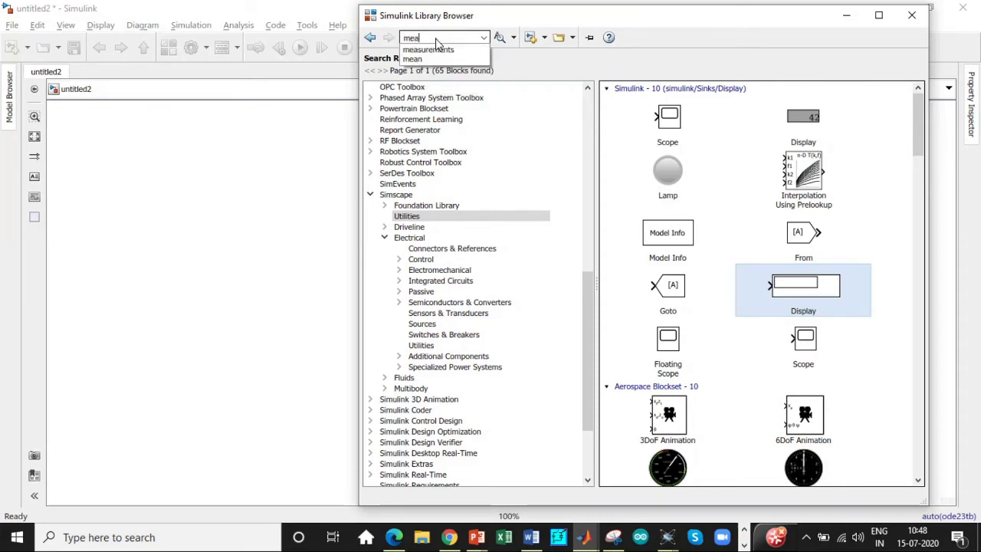
text(n)
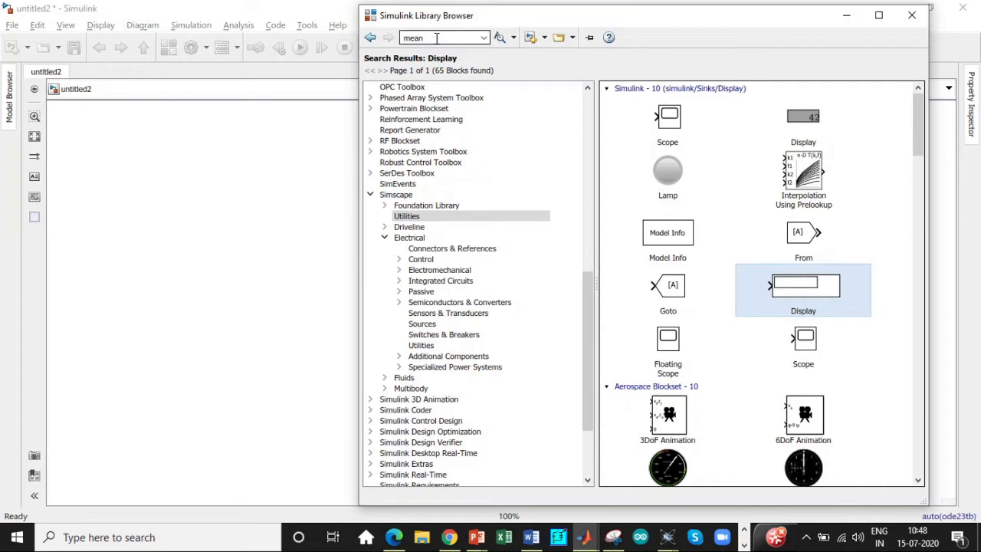
key(Return)
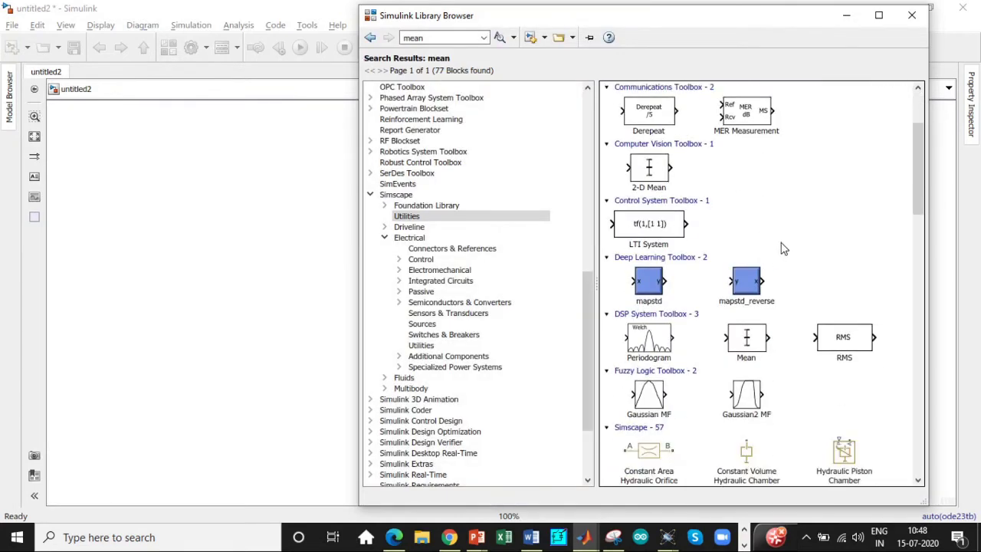
Add the Simscape RMS and Mean blocks to the model.
scroll(783, 248, down, 1)
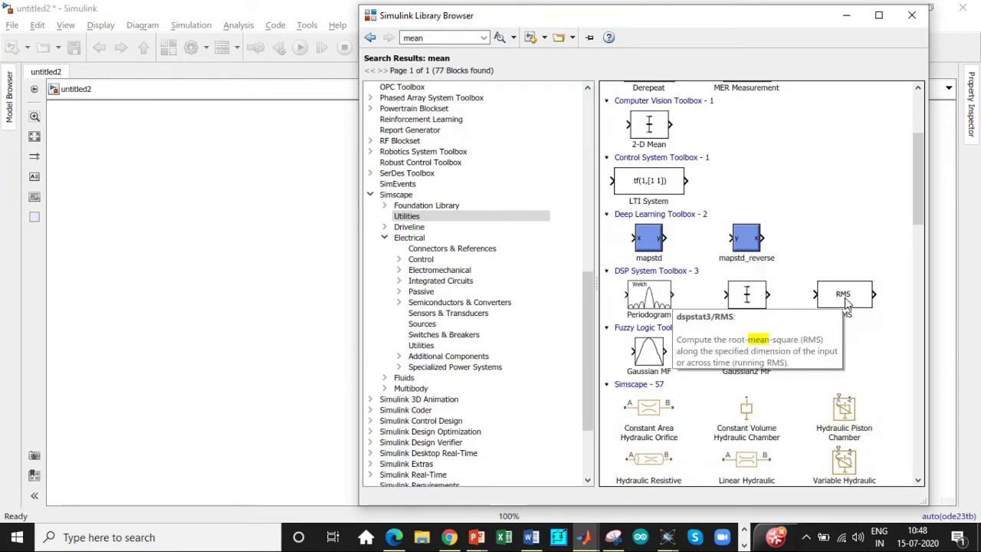
scroll(846, 303, down, 15)
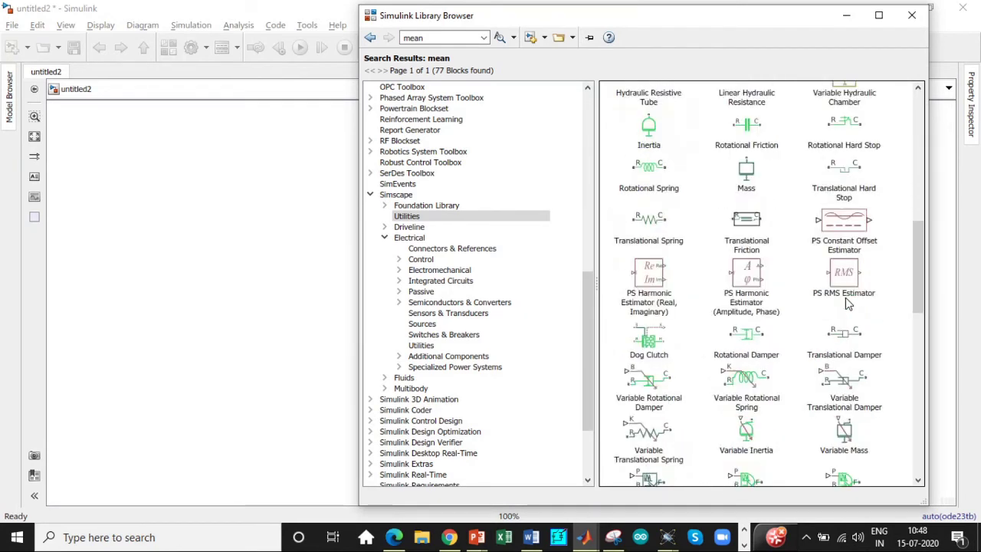
right_click(844, 265)
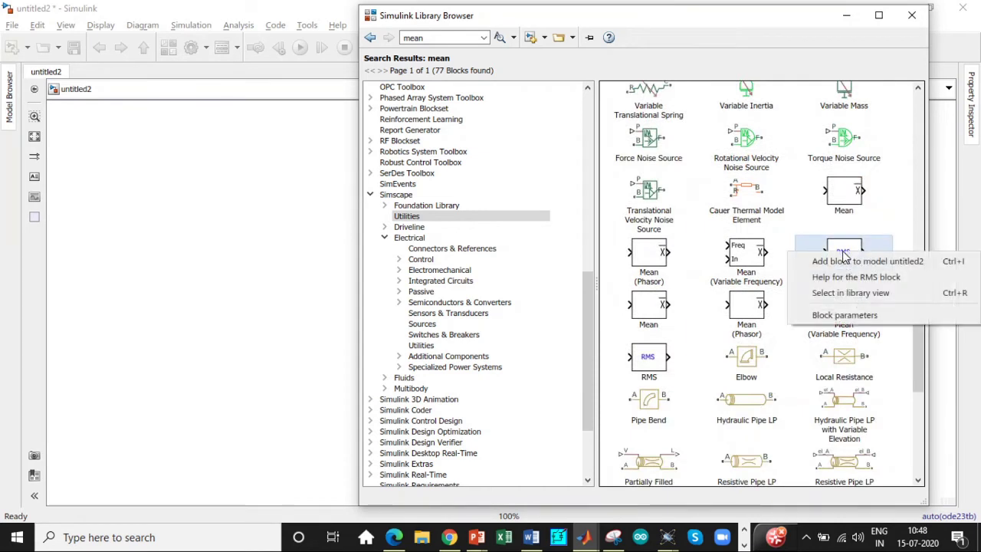
click(817, 260)
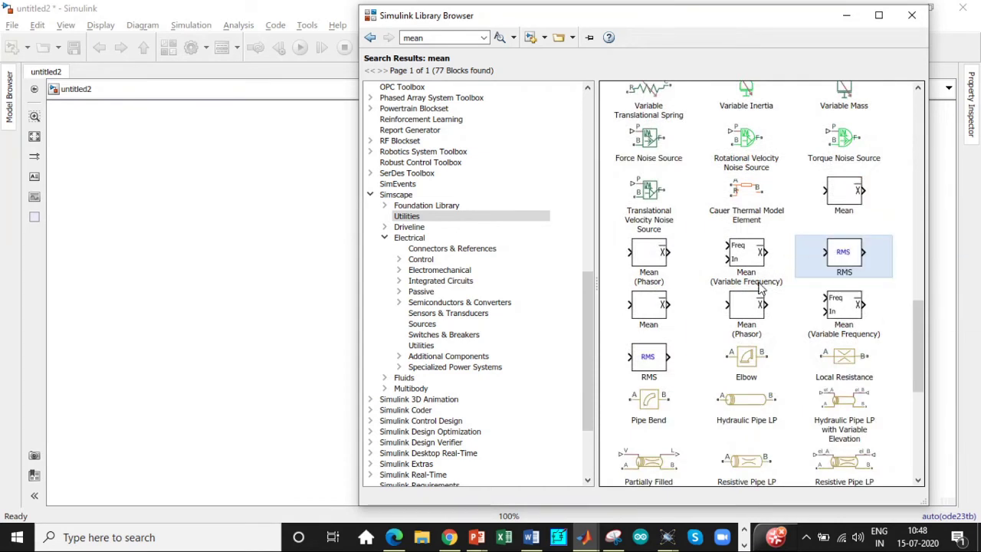
click(647, 307)
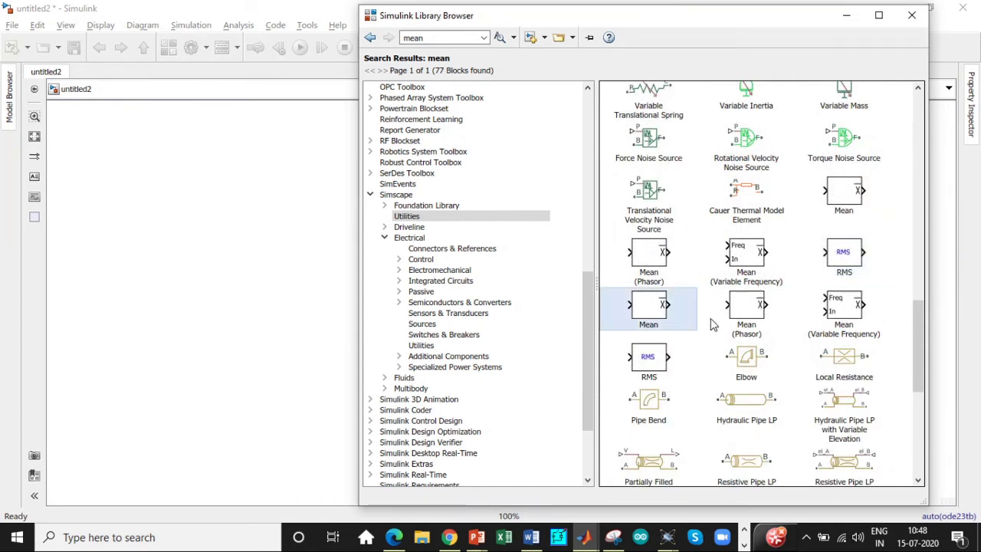
right_click(659, 303)
click(672, 310)
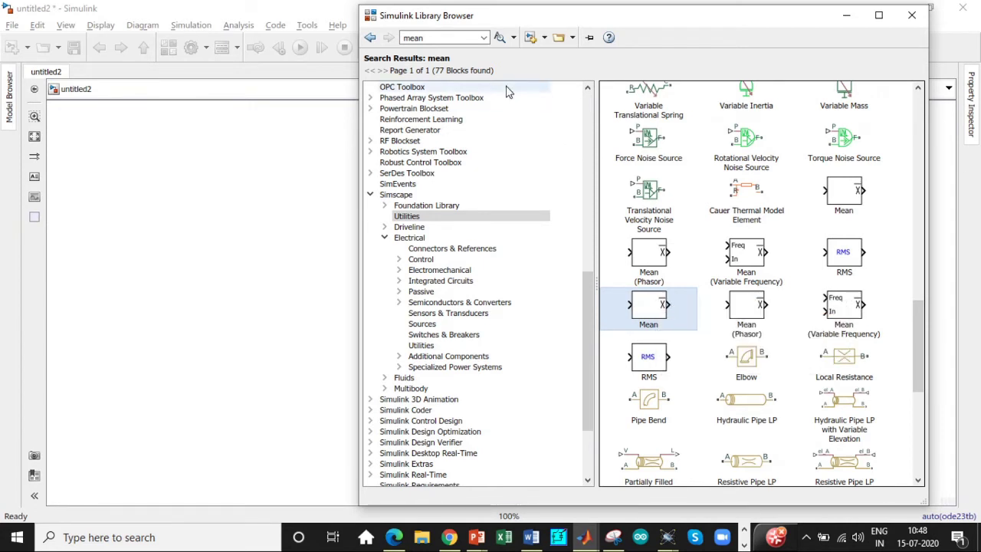
Search 'pulse', add the Pulse Generator block, and hide the Library Browser.
double_click(451, 38)
text(pulse)
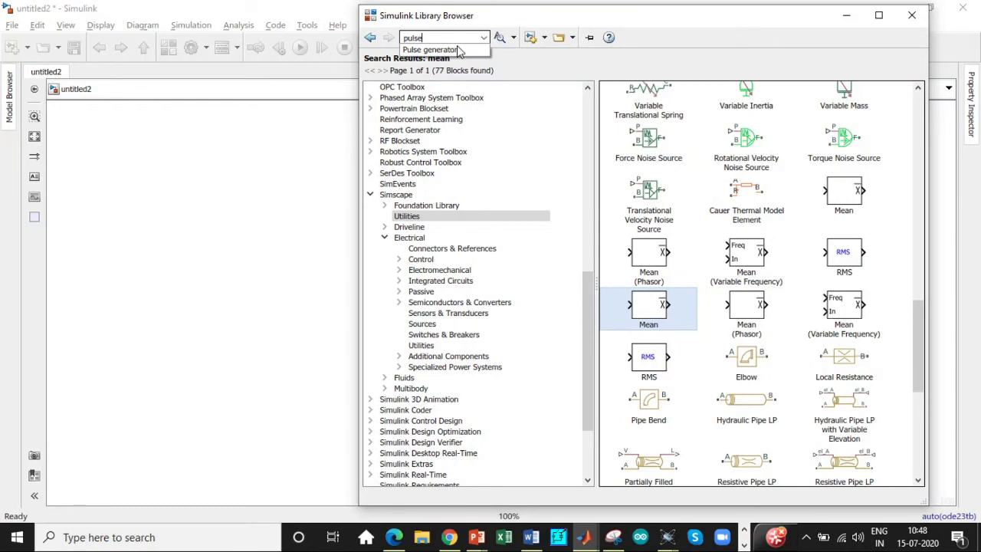
click(457, 49)
key(Return)
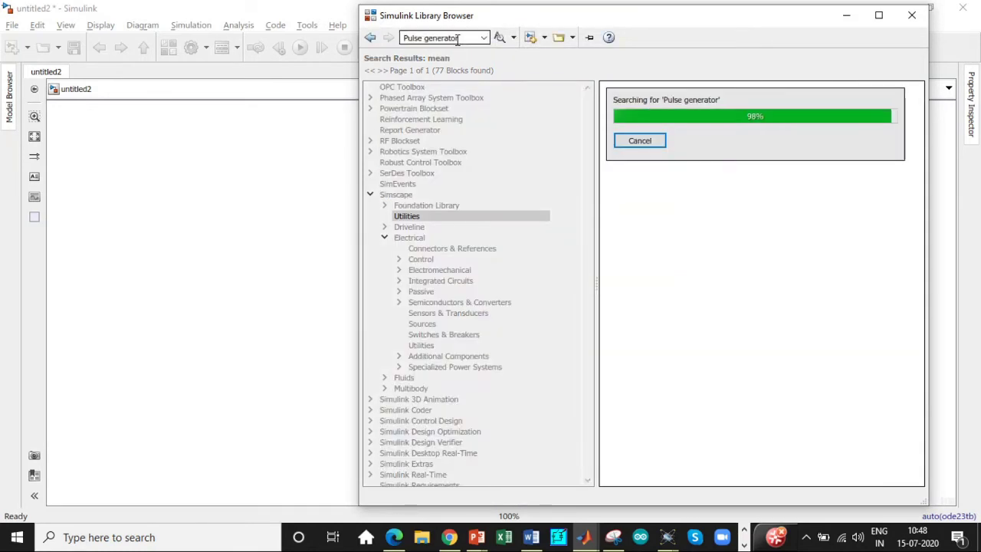
click(644, 135)
right_click(644, 134)
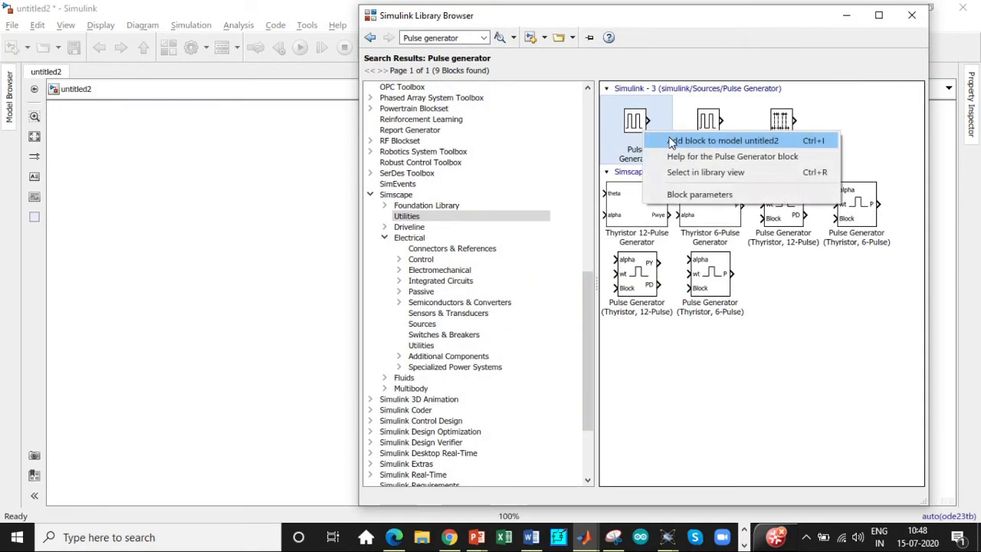
click(681, 138)
click(847, 15)
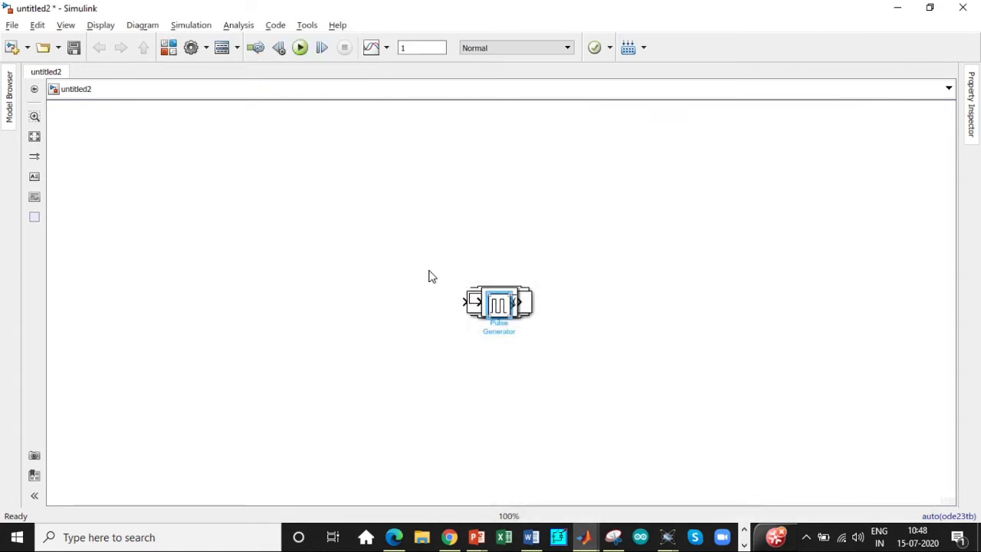
Drag the stacked blocks apart, putting powergui top left and Current Measurement level with the Thyristor.
drag(499, 305, 852, 342)
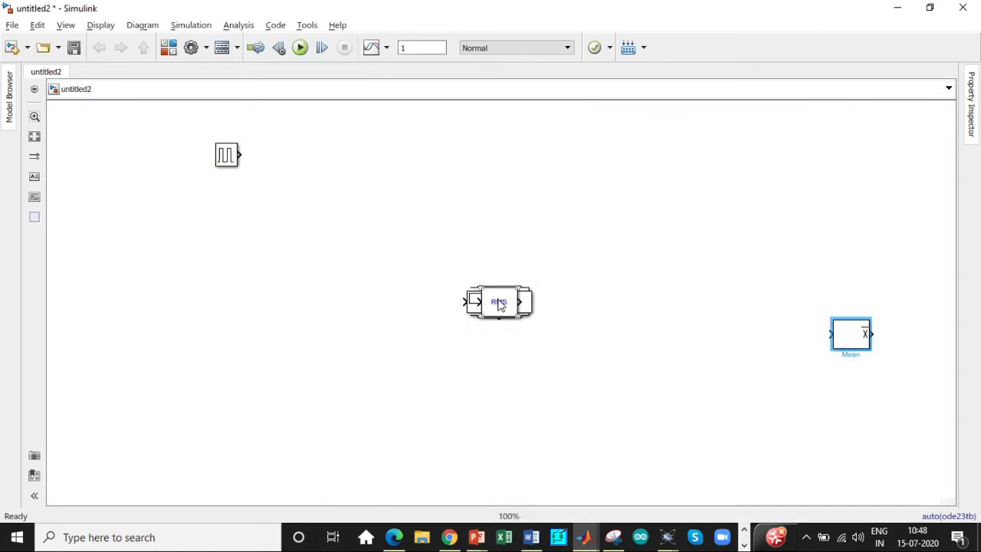
drag(502, 306, 800, 453)
drag(858, 347, 748, 318)
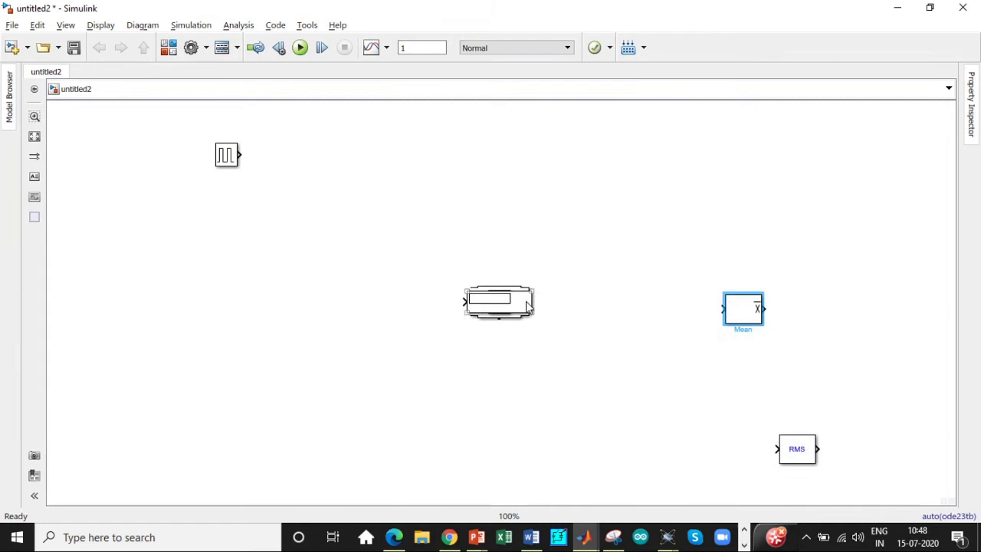
drag(527, 307, 870, 376)
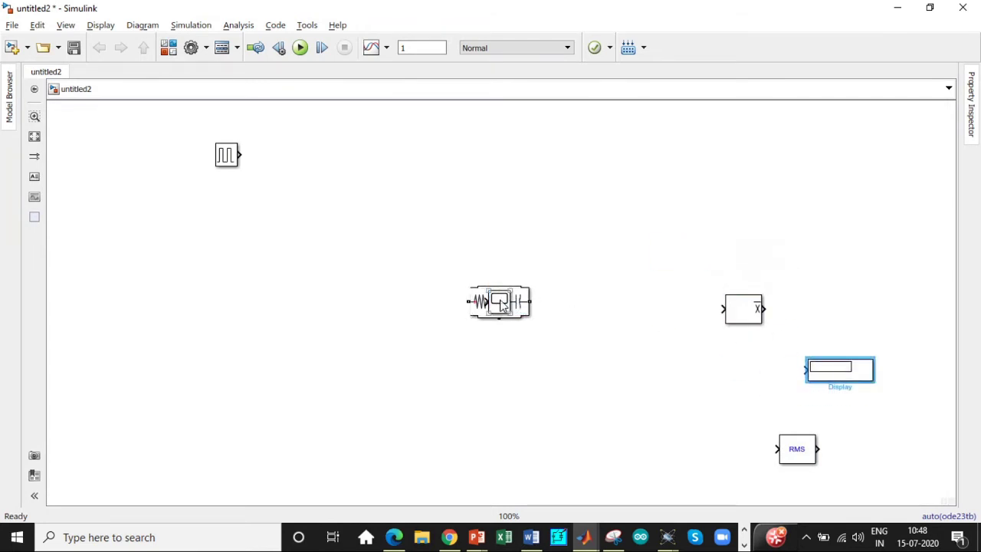
drag(499, 300, 614, 247)
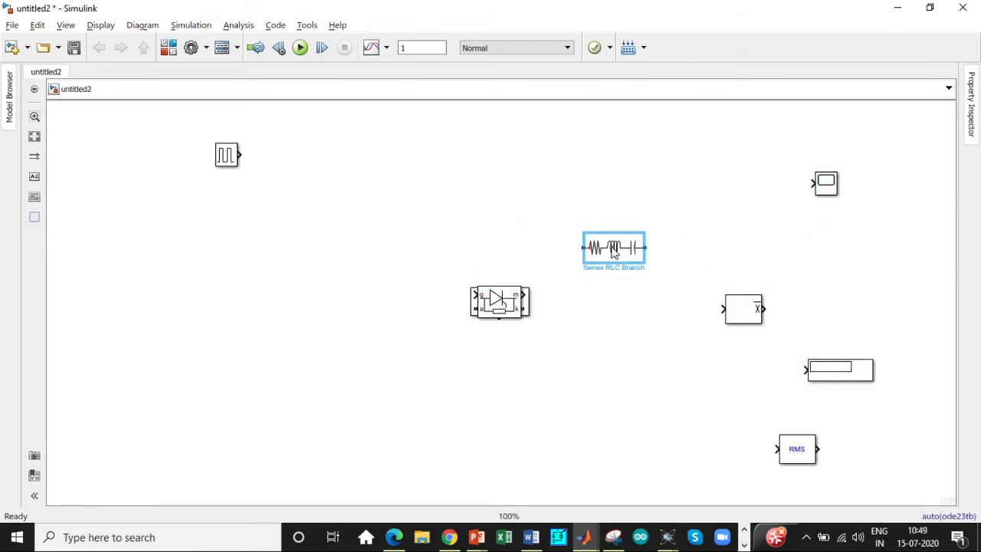
drag(503, 306, 166, 322)
click(500, 303)
drag(499, 301, 457, 247)
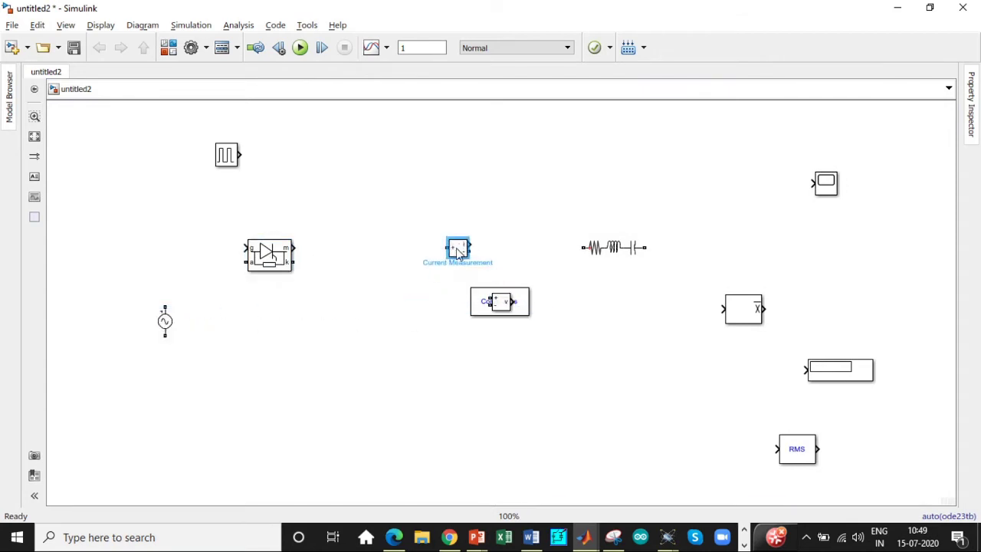
drag(499, 302, 741, 278)
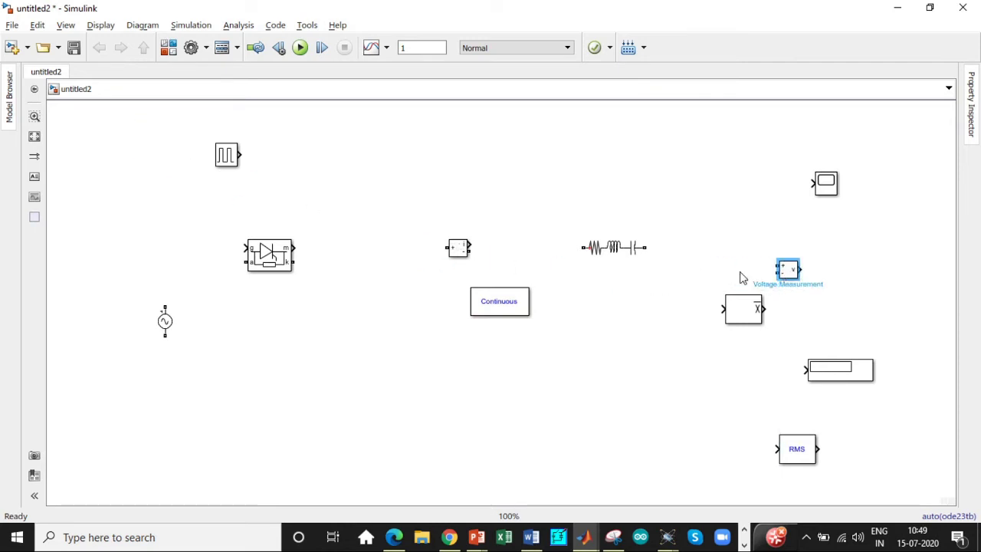
drag(508, 307, 131, 127)
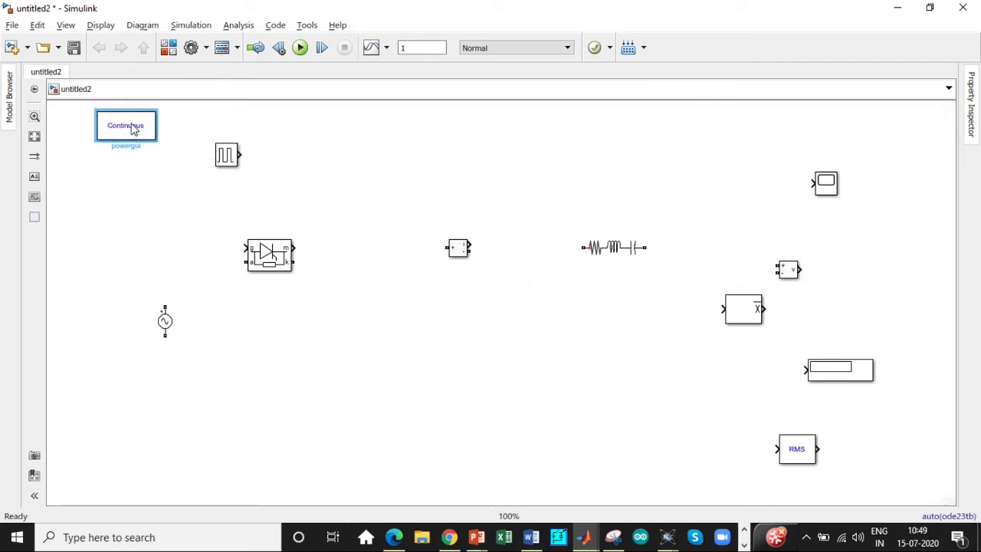
drag(457, 248, 457, 267)
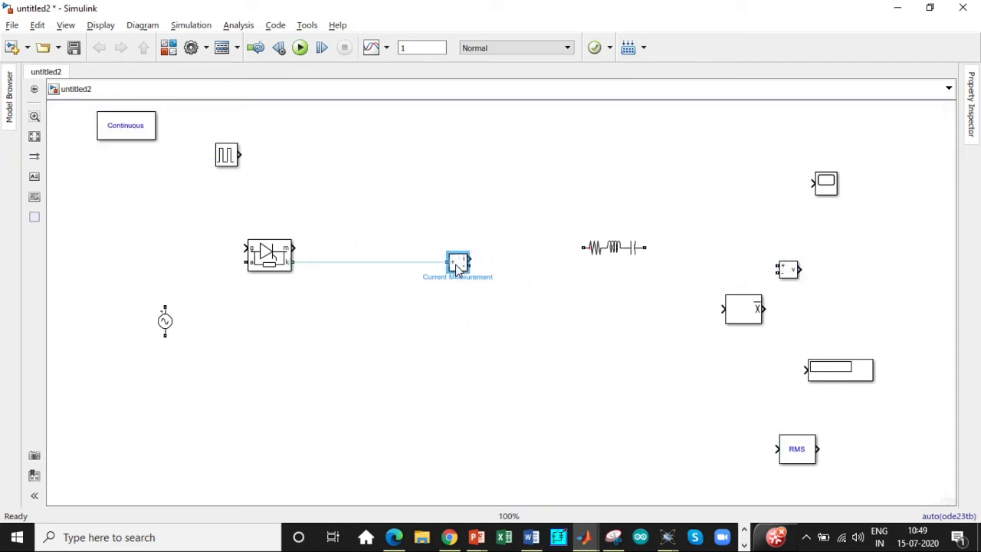
Set the AC Voltage Source to 325.26 V peak amplitude at 50 Hz.
click(165, 322)
double_click(165, 322)
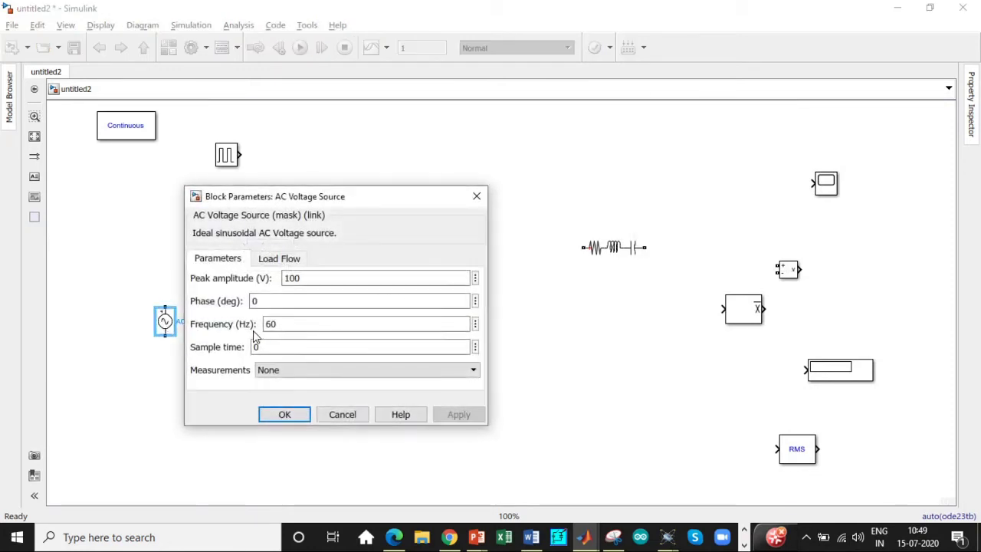
double_click(306, 279)
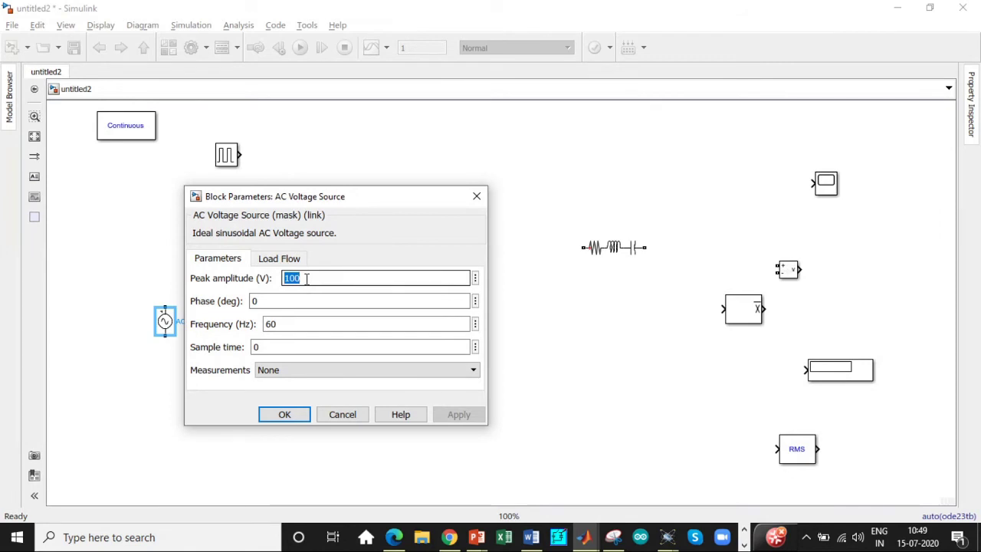
text(32)
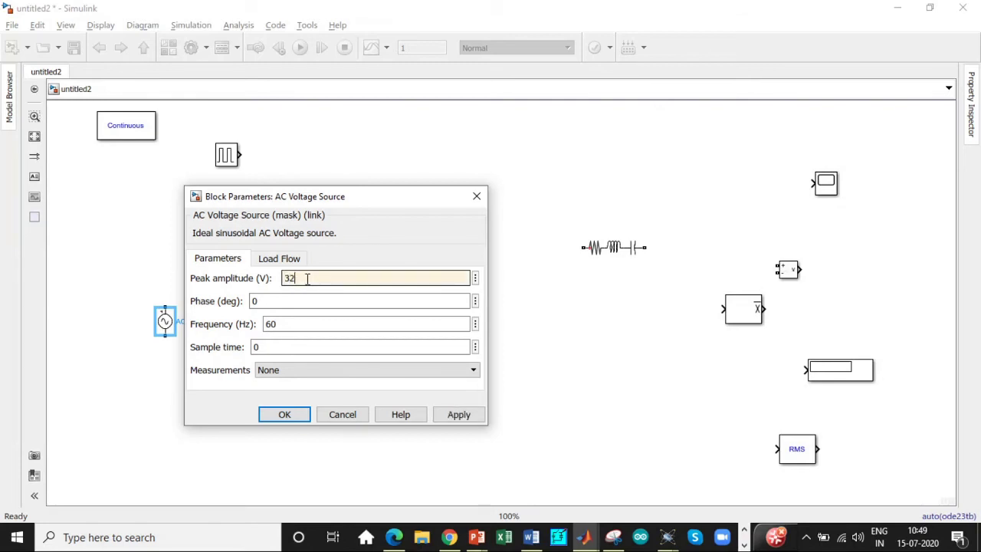
text(5.26)
double_click(285, 320)
text(5)
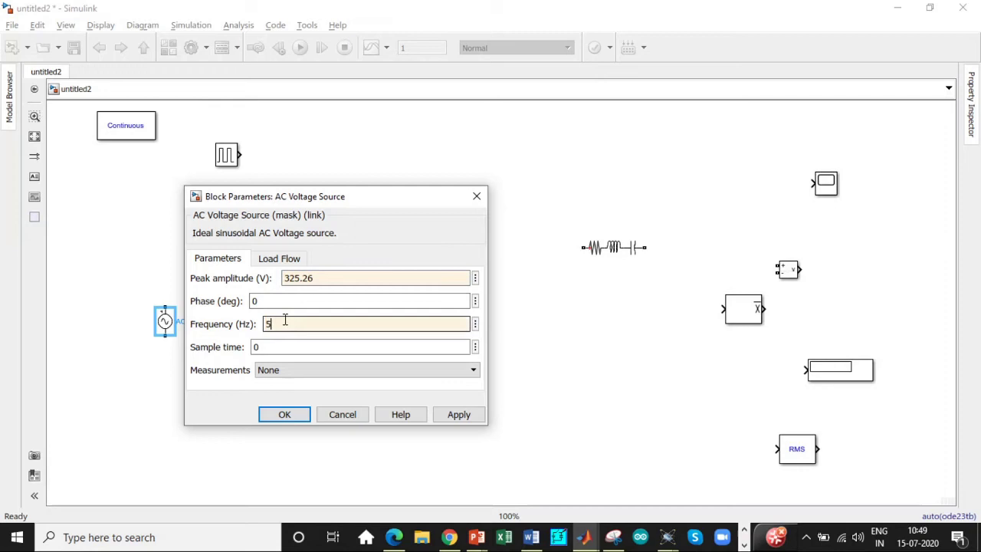
text(0)
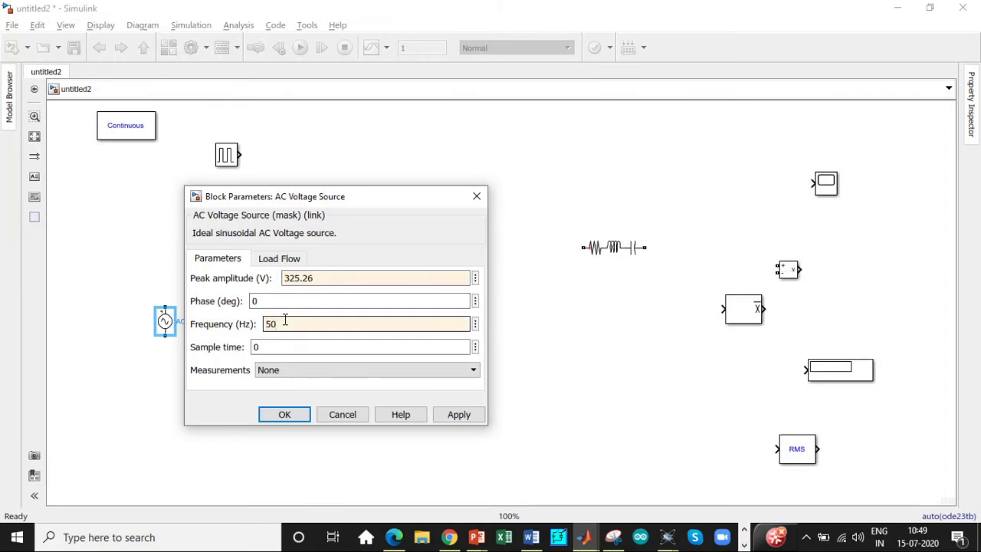
click(285, 416)
Uncheck 'Show measurement port' in the Thyristor parameters.
double_click(265, 259)
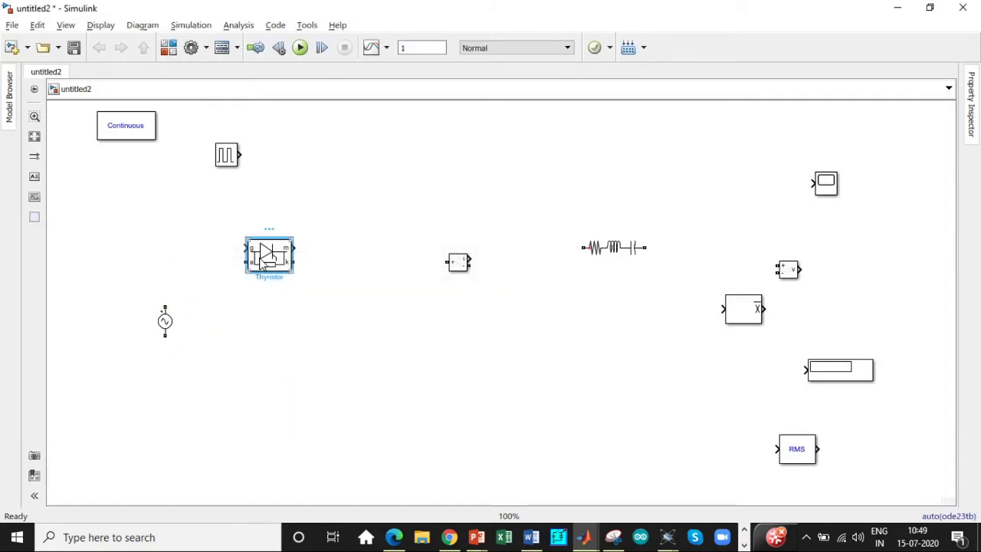
scroll(419, 257, down, 3)
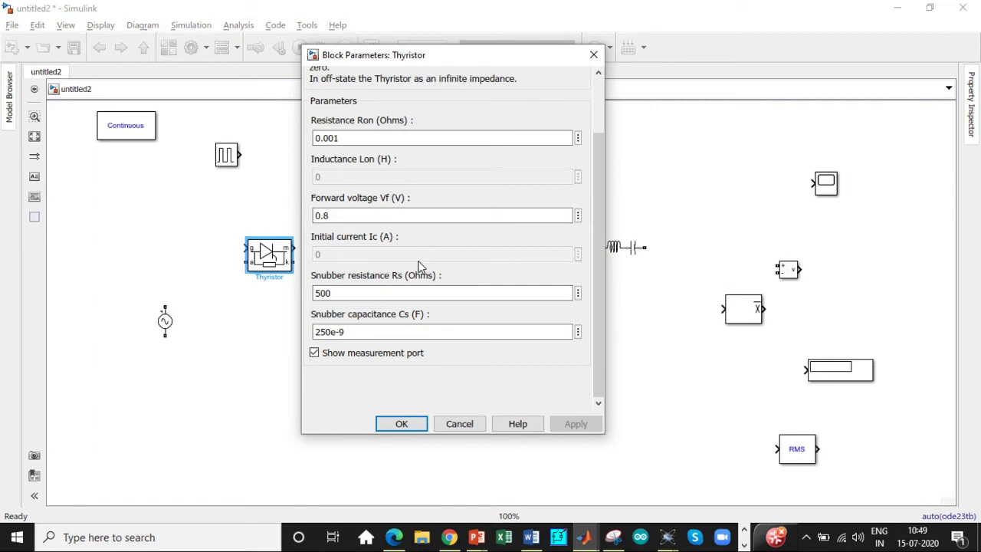
click(314, 353)
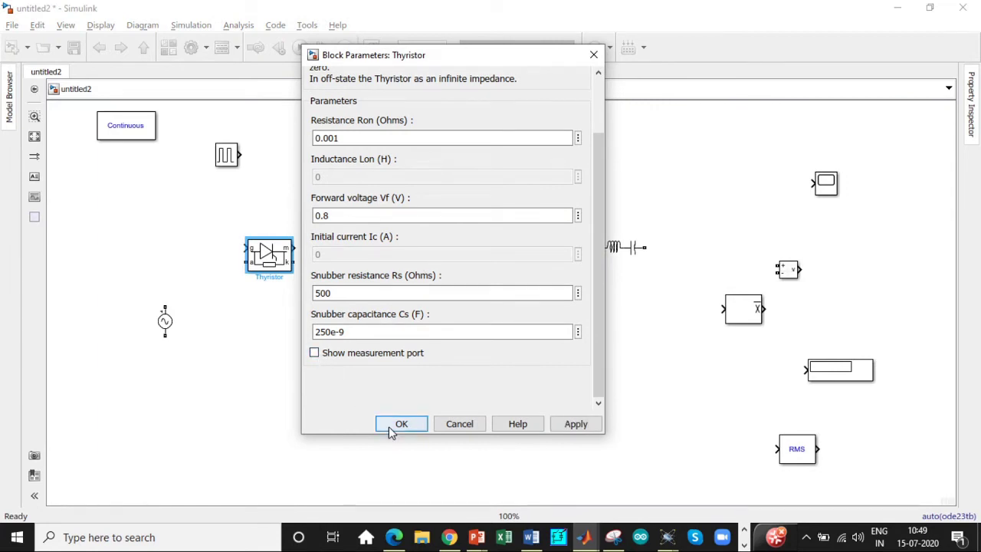
Apply the Thyristor change, then give the Pulse Generator period 0.01, width 20, delay 1.665e-3.
click(396, 424)
double_click(224, 156)
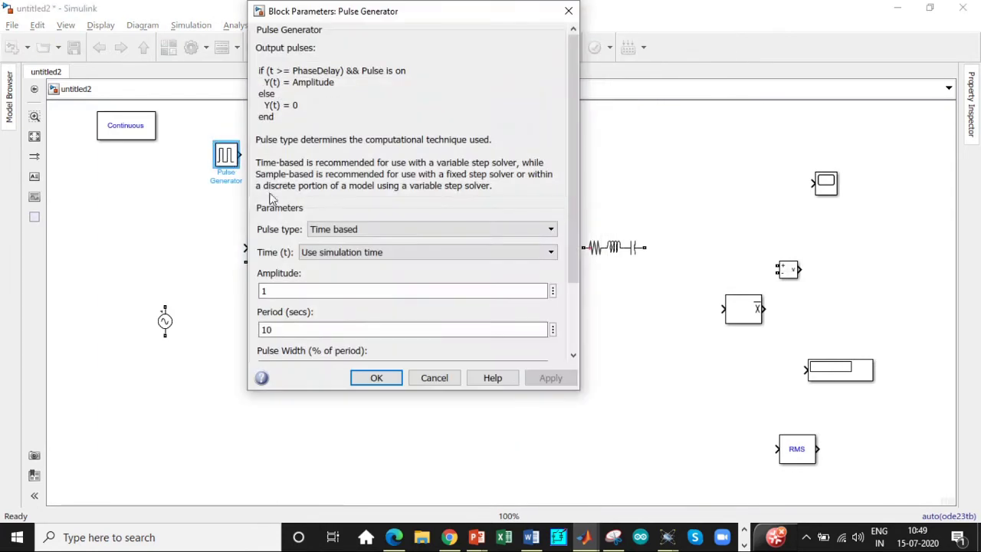
scroll(363, 205, down, 3)
scroll(364, 202, down, 1)
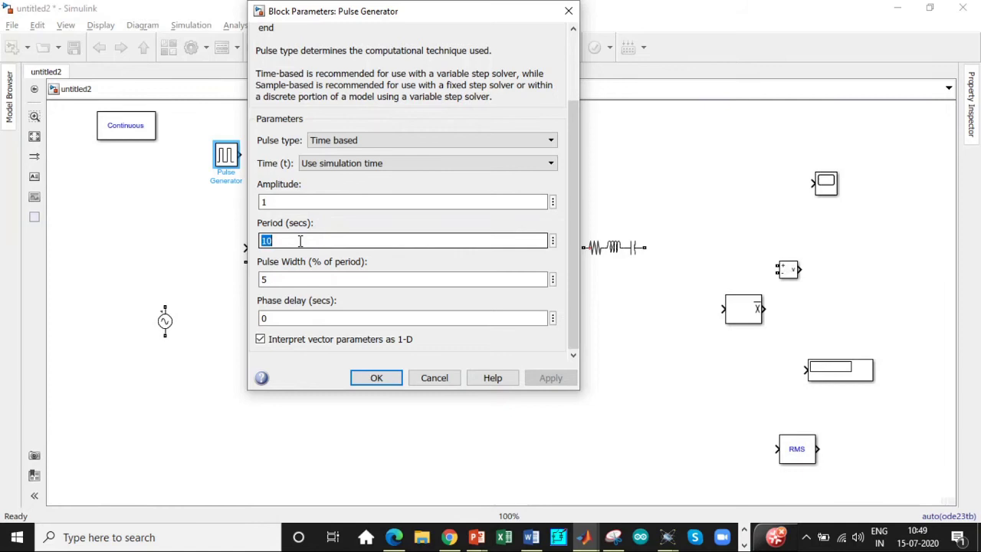
text(0)
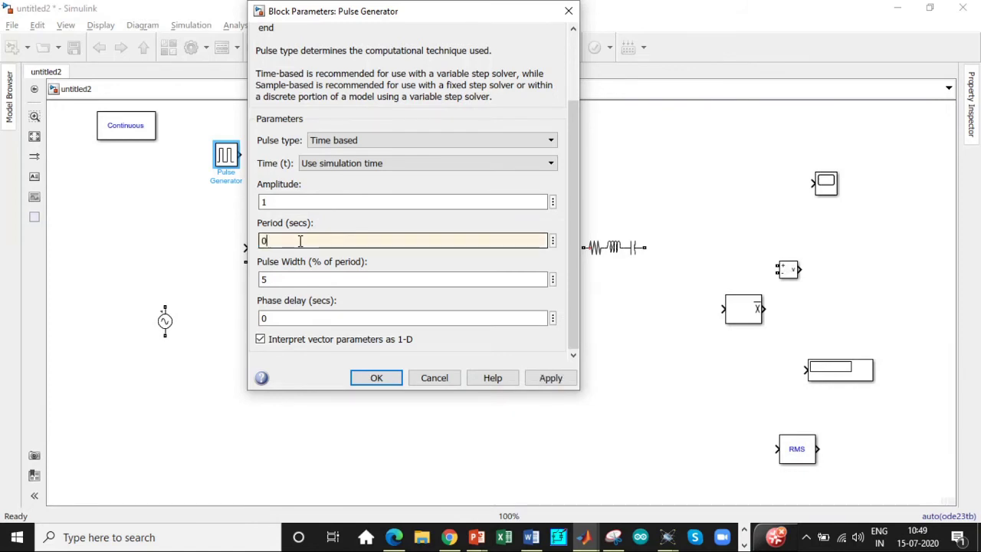
text(.01)
double_click(293, 281)
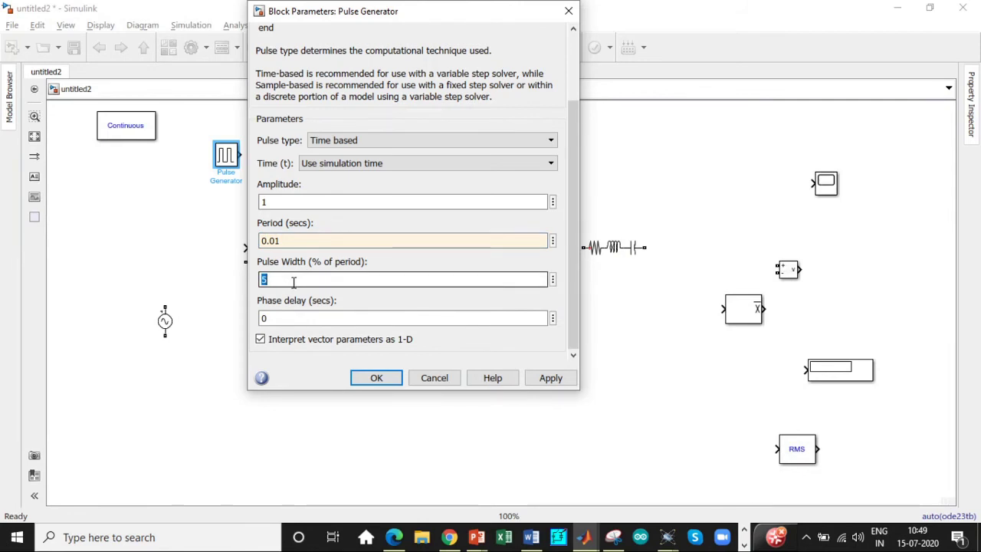
text(20)
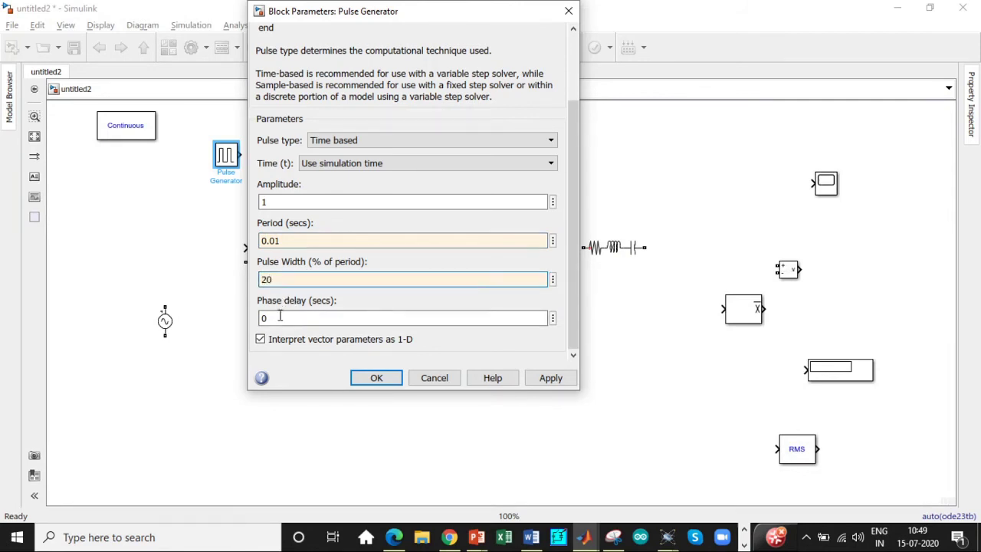
double_click(280, 317)
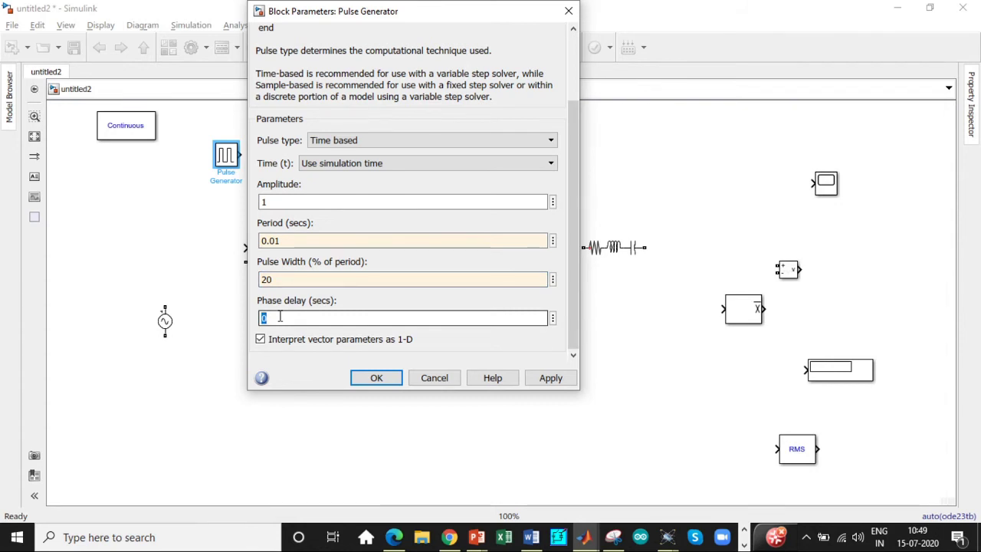
key(BackSpace)
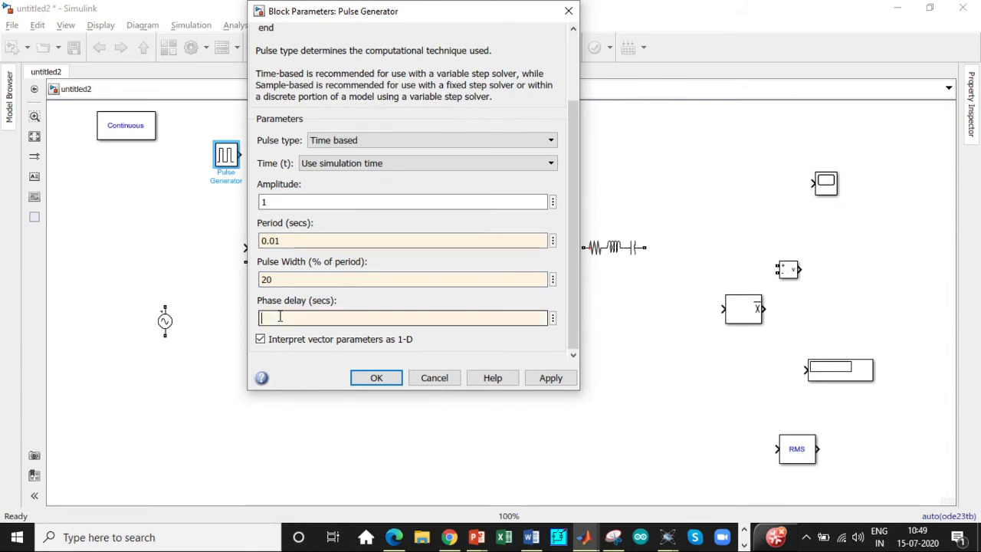
key(ctrl+z)
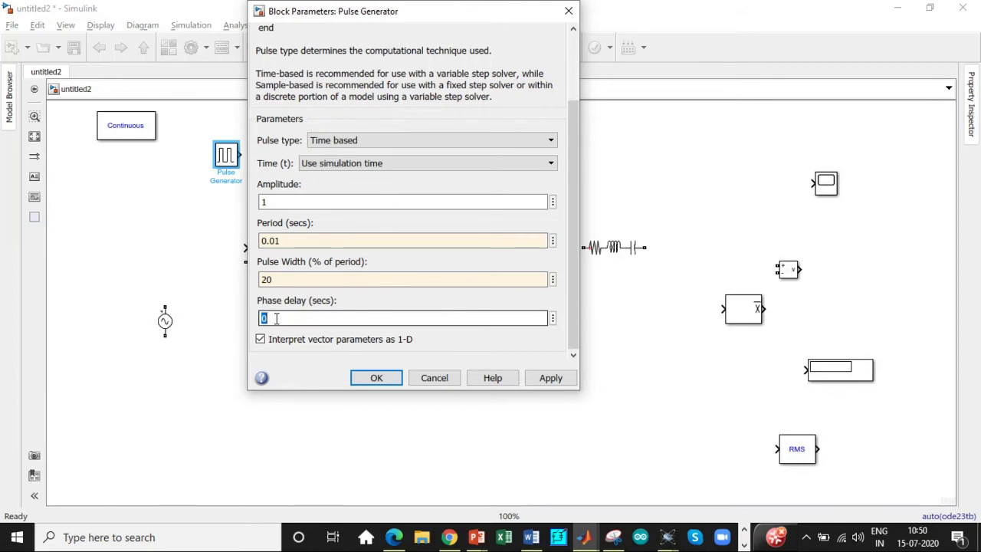
text(1)
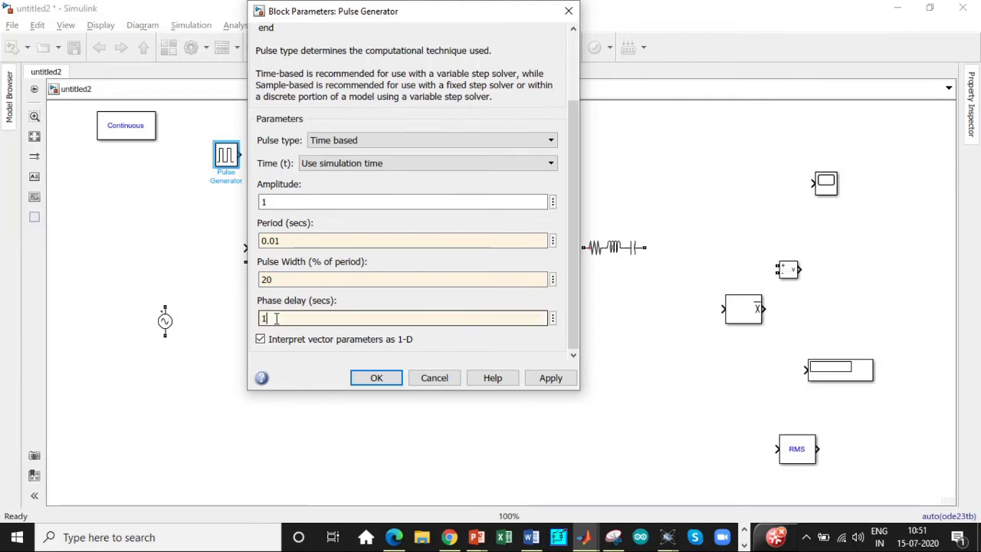
text(.665)
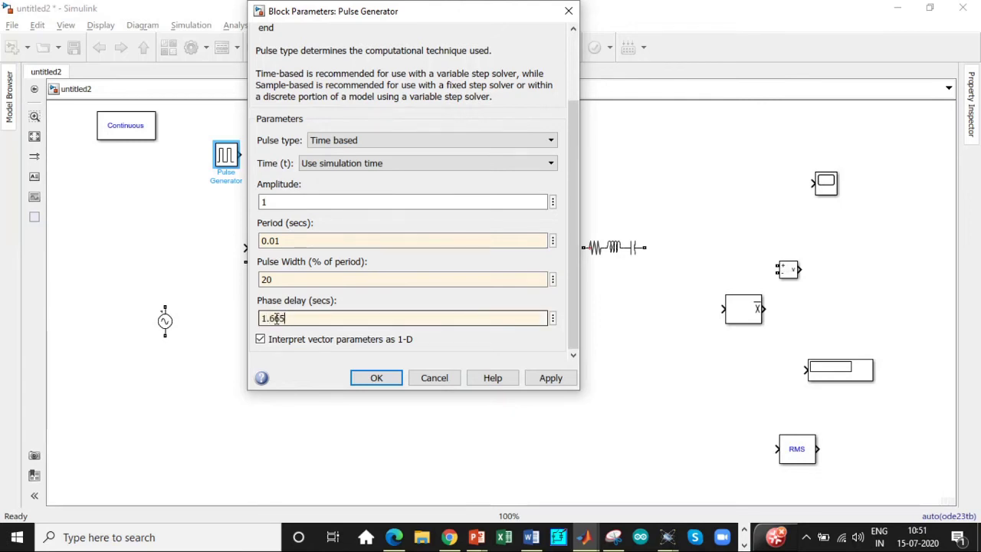
text(e-3)
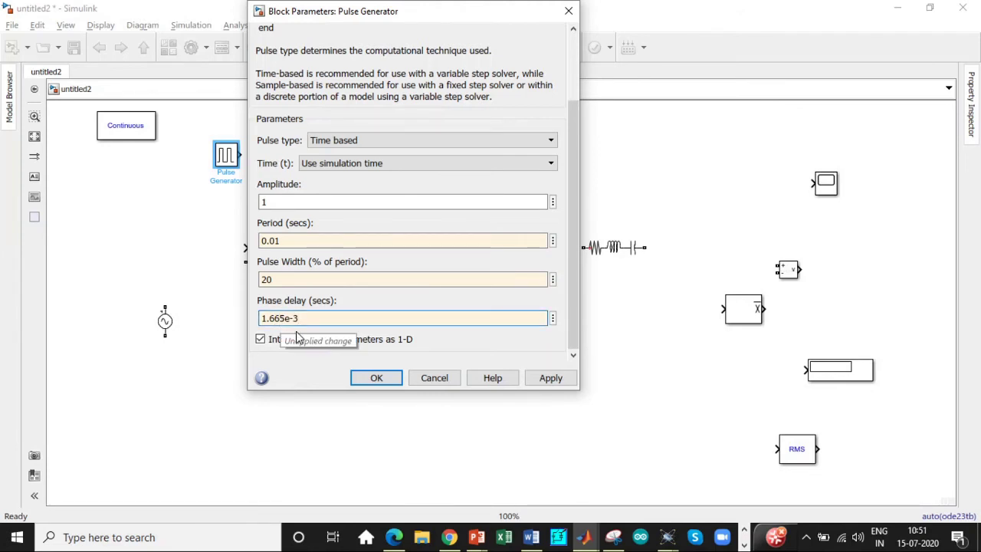
click(376, 380)
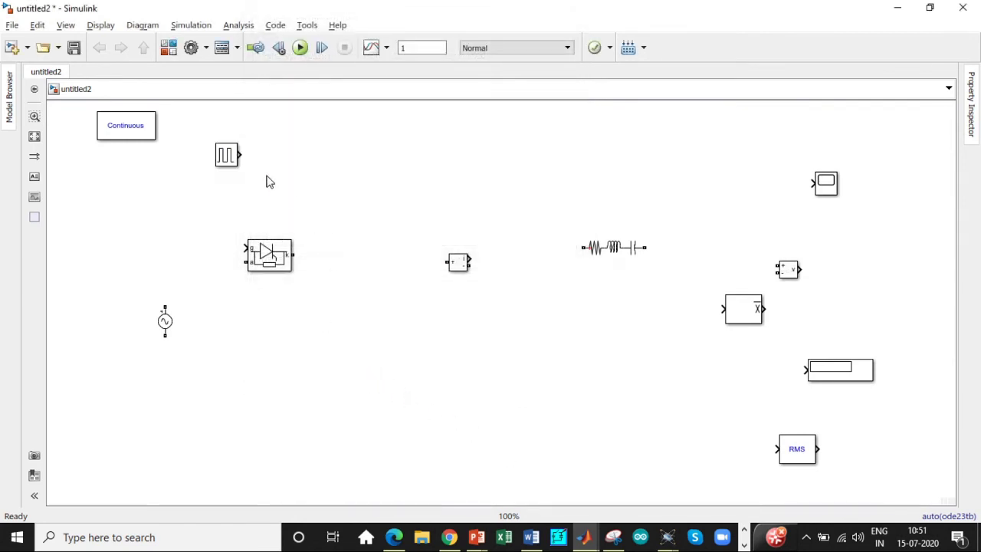
Move Current Measurement and Series RLC Branch, rotating the branch upright with Ctrl+R.
drag(452, 262, 388, 262)
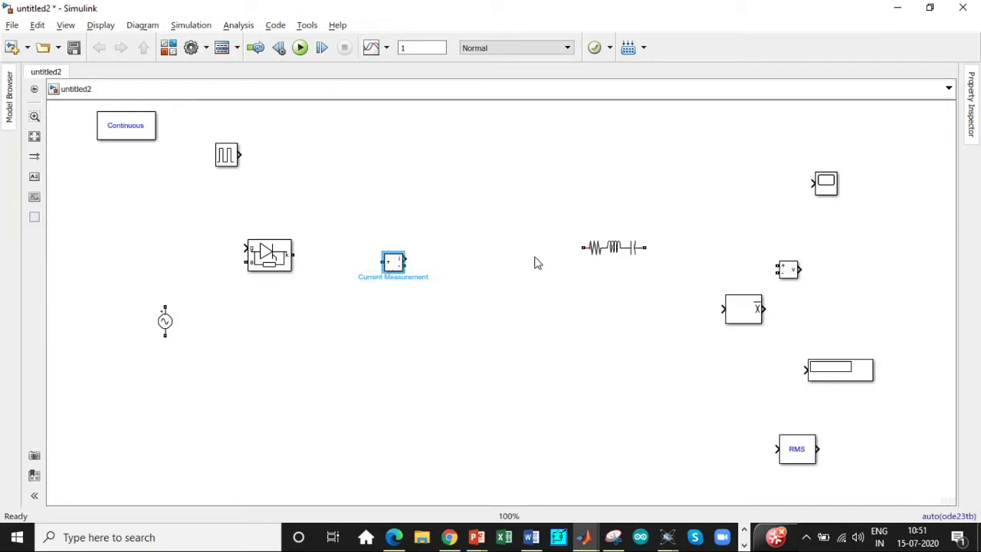
drag(612, 252, 515, 302)
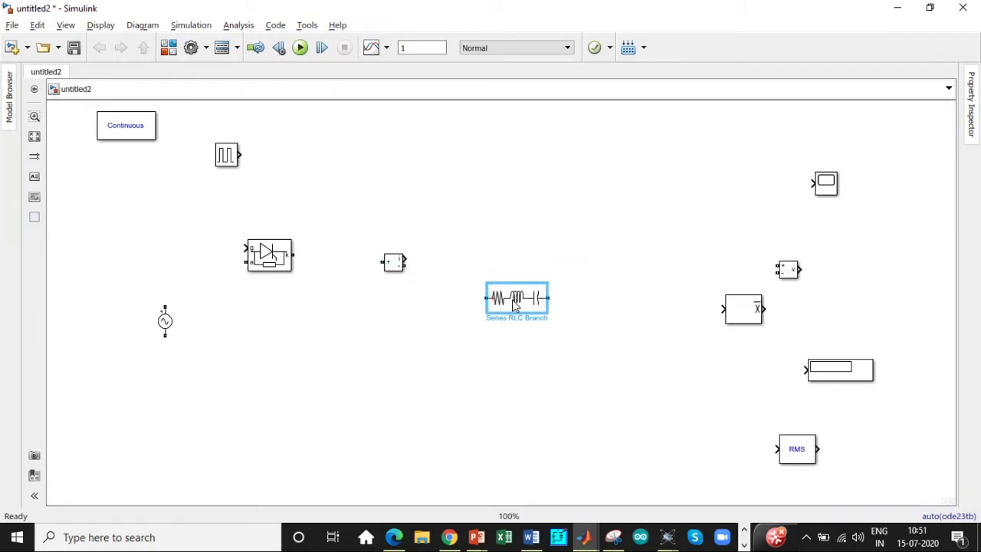
key(ctrl+r)
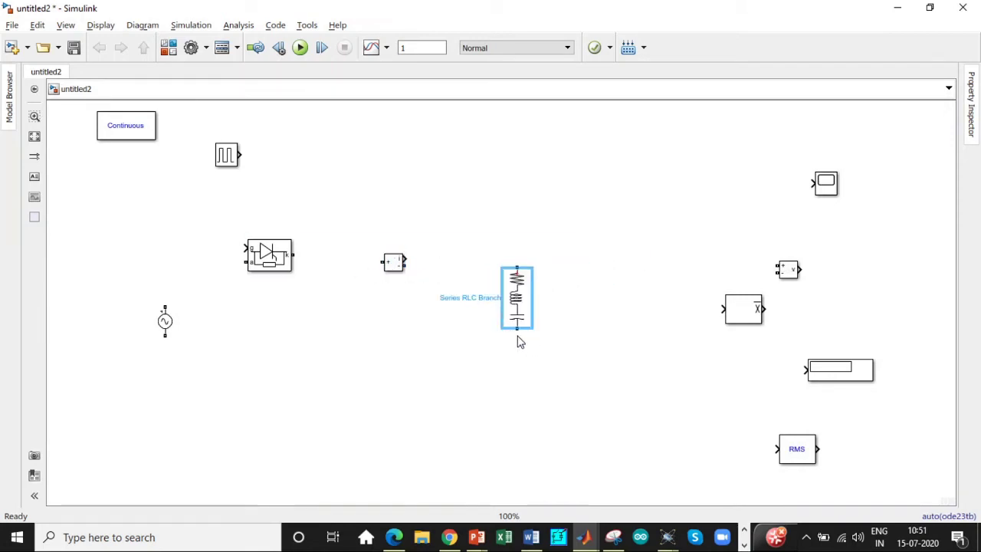
Make the branch an RL type with 10 Ω and 1e-3 H, aligned with the AC source.
double_click(527, 297)
click(694, 228)
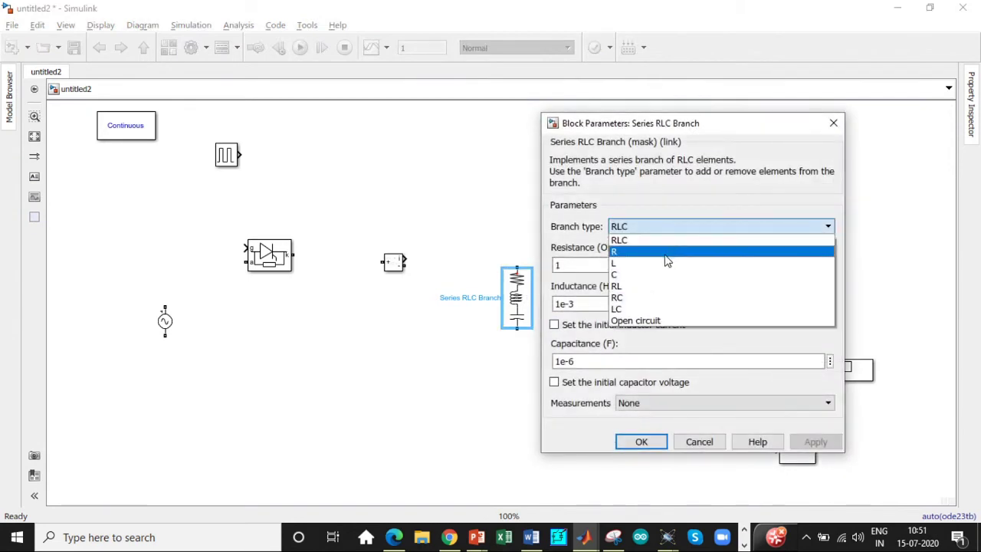
click(651, 287)
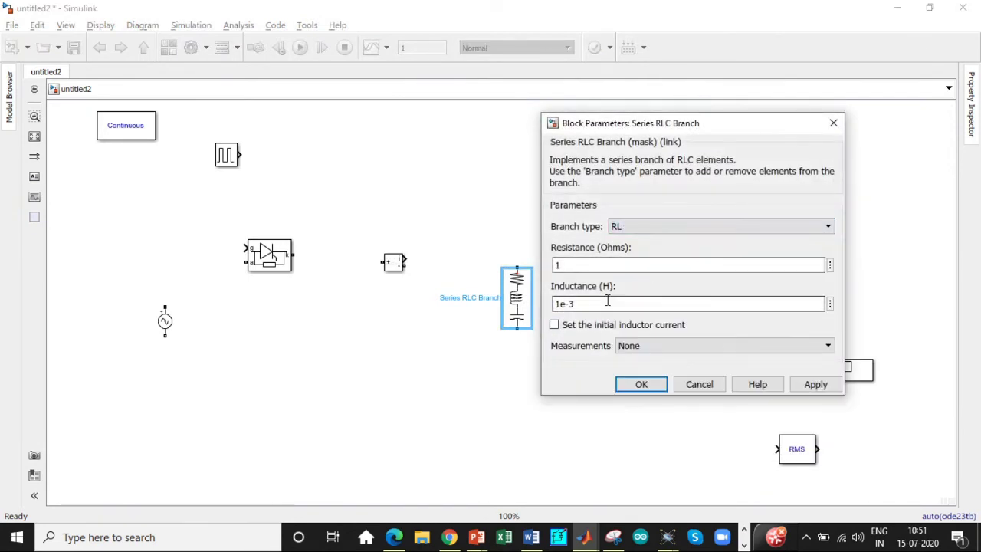
double_click(570, 264)
click(570, 264)
text(0)
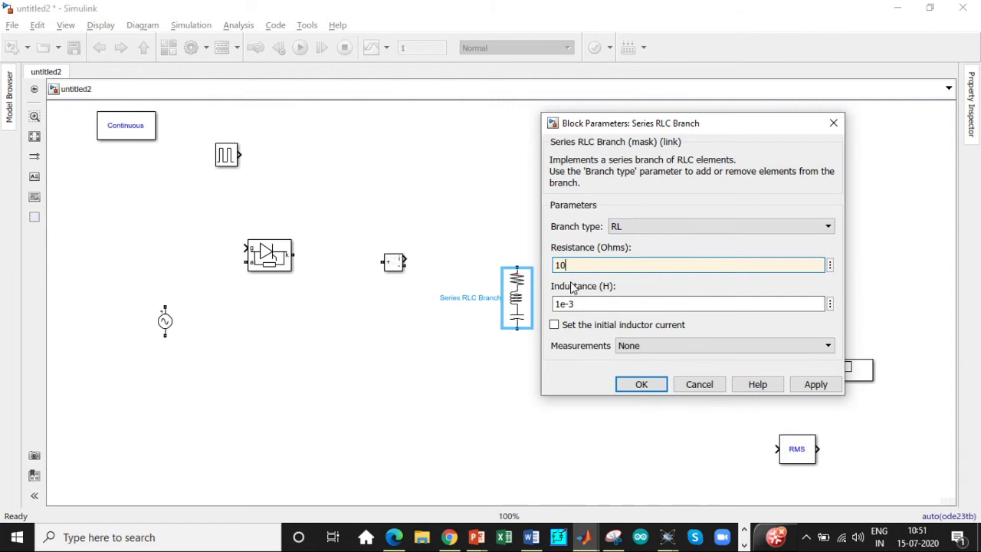
click(568, 305)
double_click(568, 304)
click(569, 304)
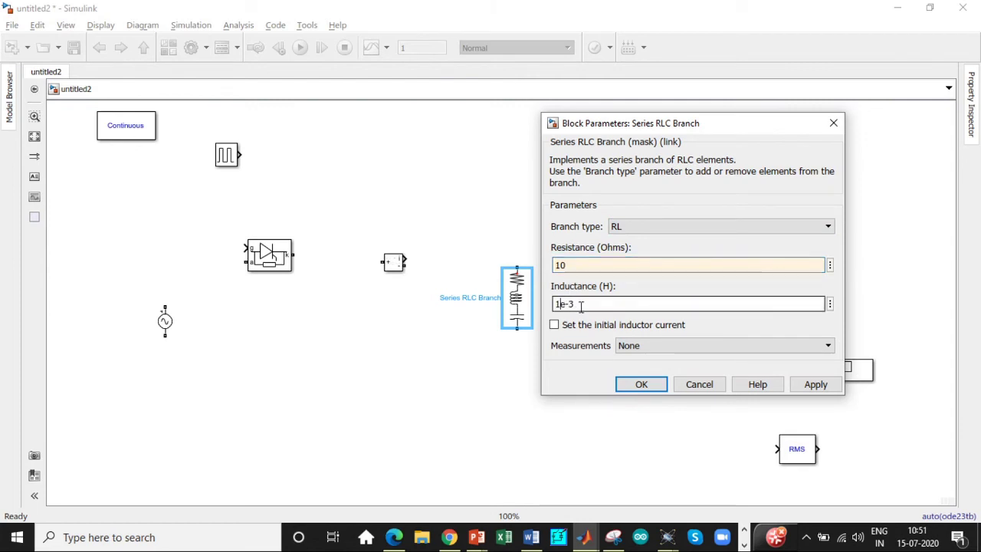
click(630, 385)
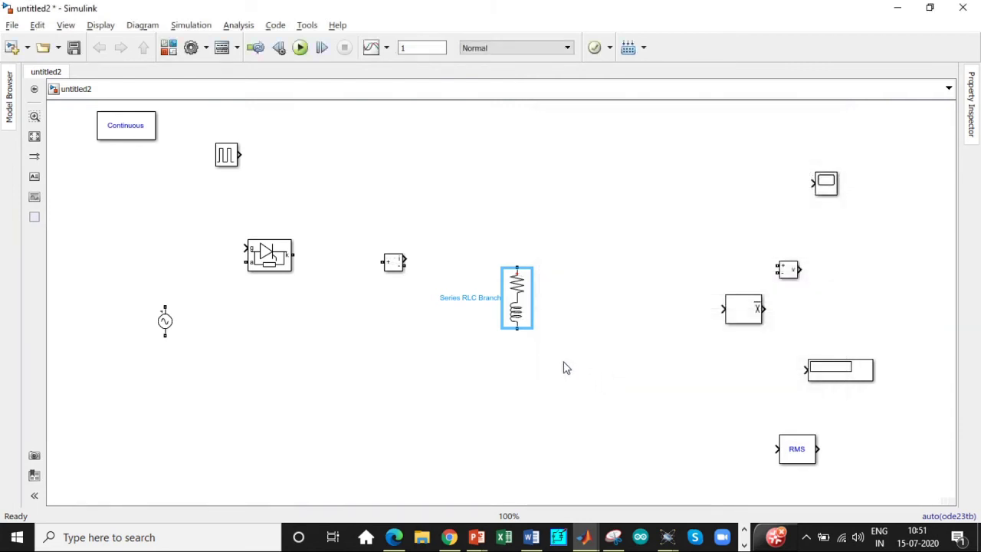
drag(525, 298, 518, 319)
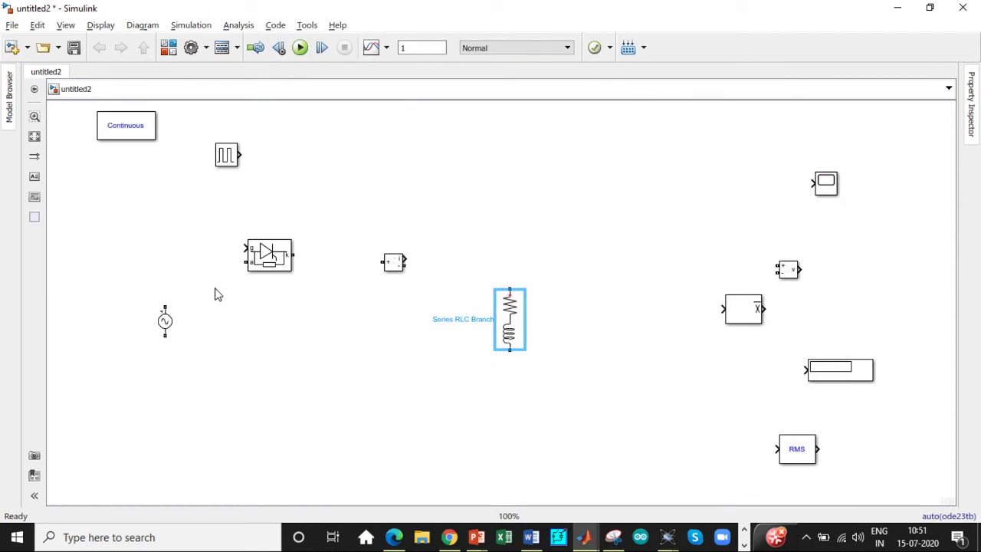
Connect AC source to thyristor anode, RL branch back to source, and Pulse Generator to the gate.
mouse_move(166, 304)
mouse_down()
mouse_move(184, 268)
mouse_move(246, 262)
mouse_move(469, 272)
mouse_move(510, 290)
mouse_up()
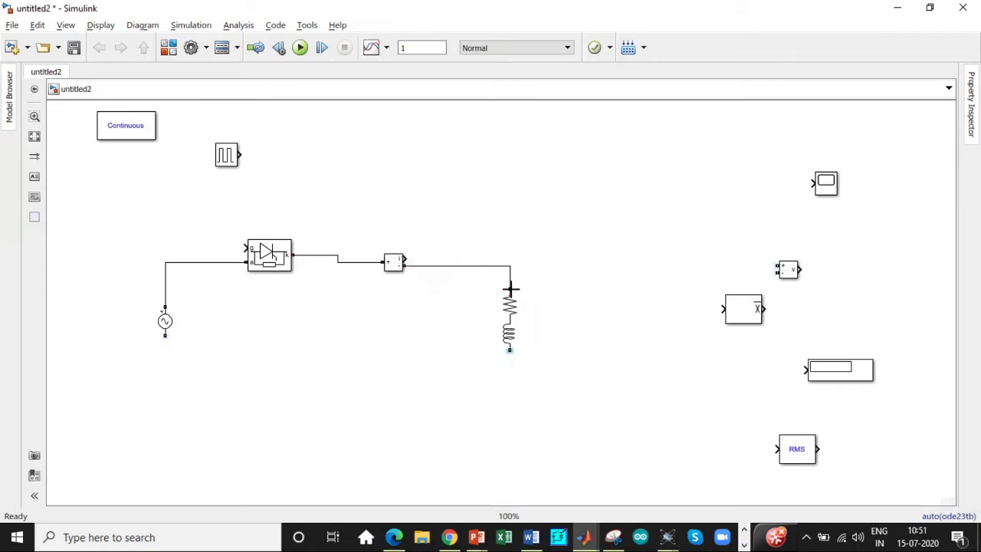
drag(508, 356, 165, 335)
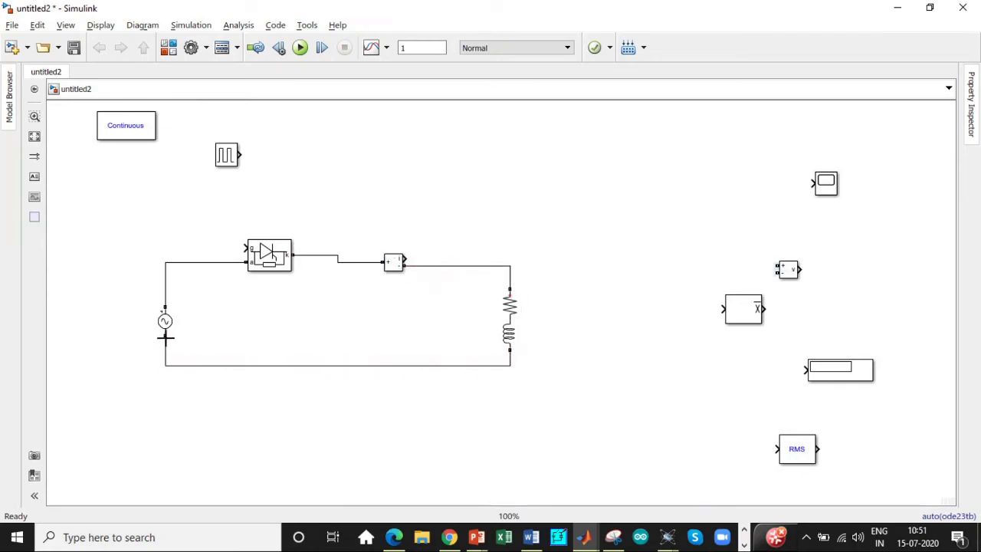
click(232, 157)
drag(240, 155, 243, 249)
Move the RMS and Mean blocks closer and set RMS fundamental frequency to 50 Hz.
drag(807, 450, 656, 357)
drag(743, 317, 703, 305)
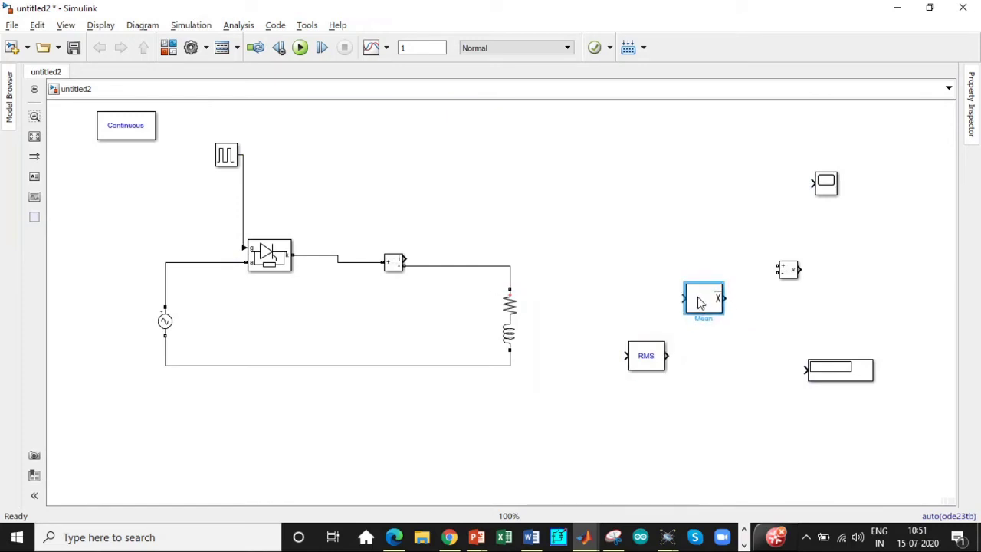
click(657, 353)
double_click(657, 354)
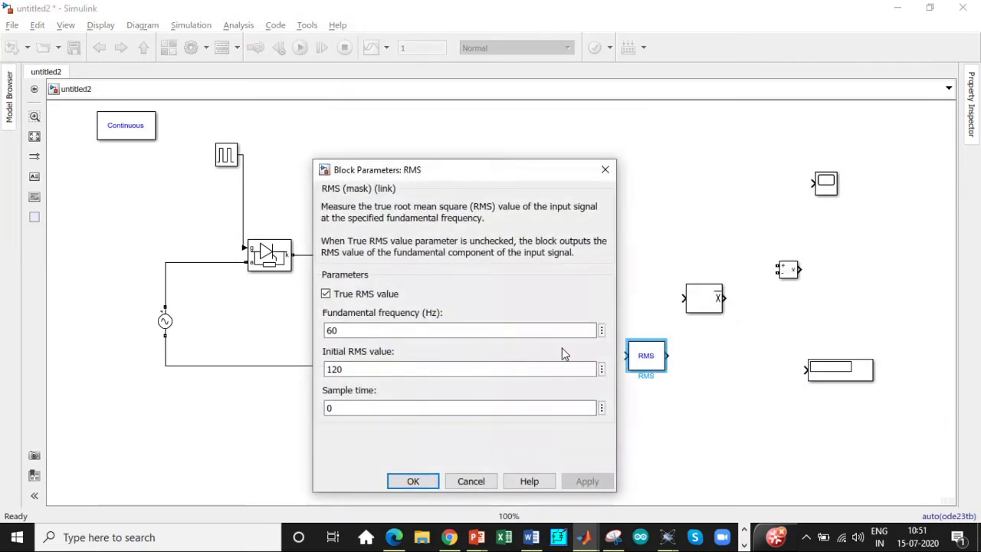
double_click(352, 331)
text(5)
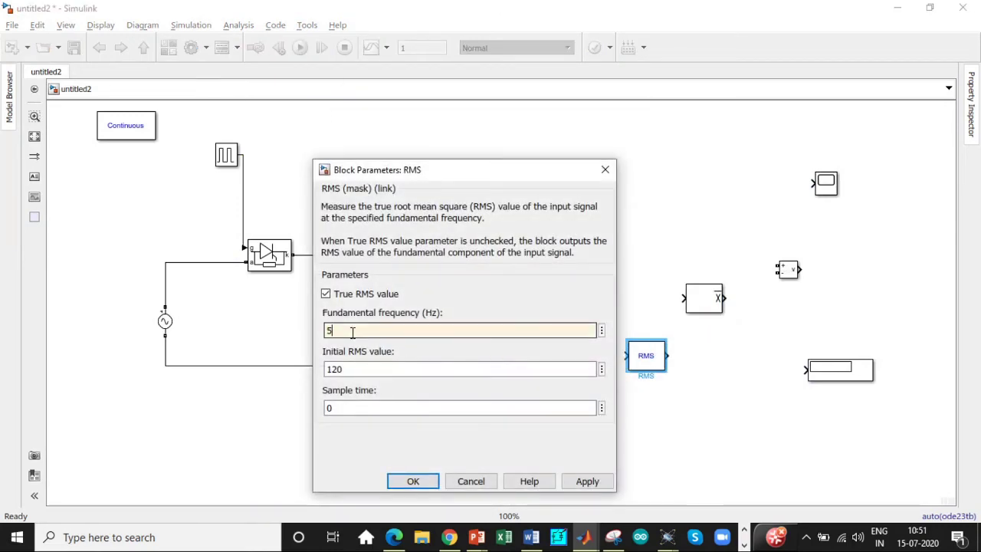
text(0)
click(409, 481)
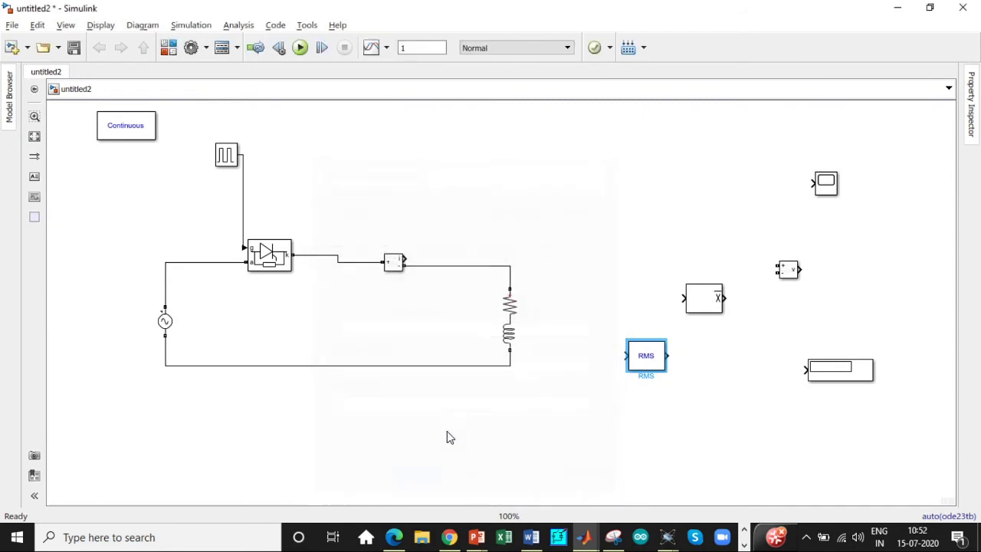
Change the Mean block's fundamental frequency from 60 to 50 Hz.
double_click(701, 297)
double_click(460, 274)
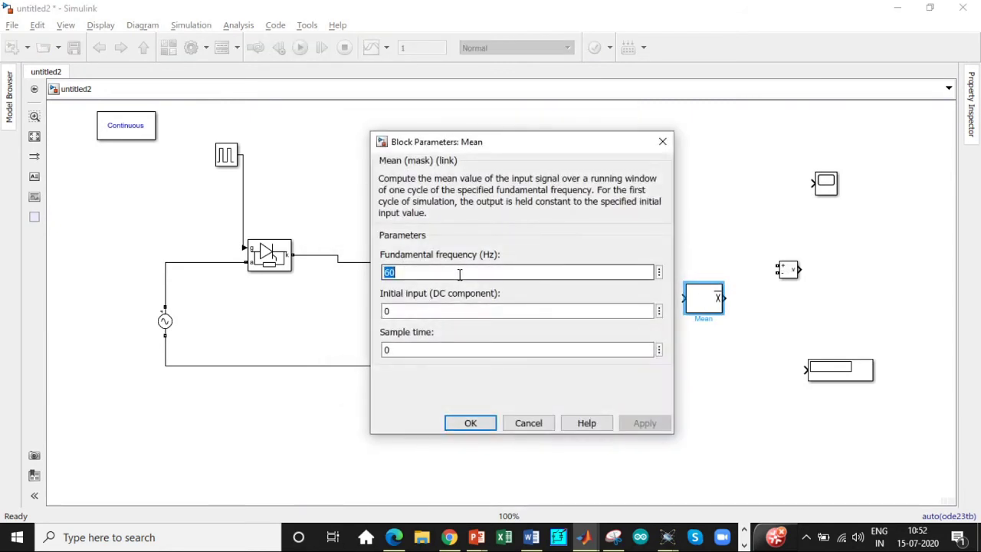
text(5)
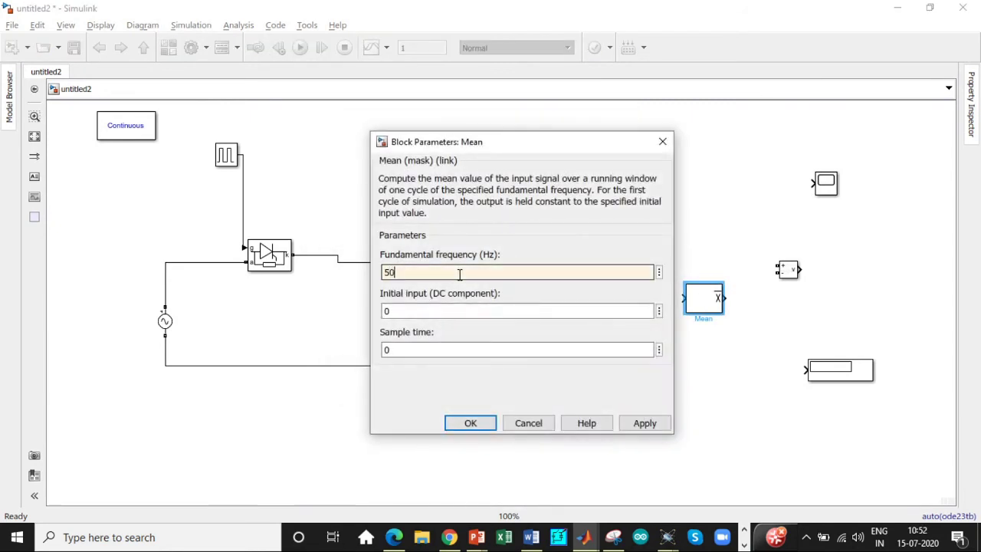
click(470, 423)
Place the Voltage Measurement block beside the RL load and connect its minus terminal to the bottom wire.
drag(700, 310, 679, 302)
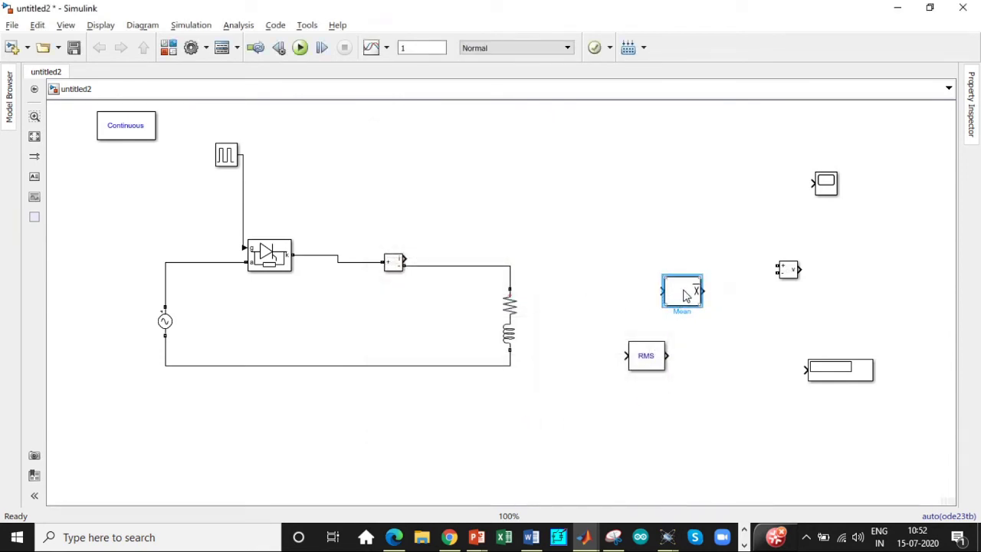
drag(682, 295, 694, 299)
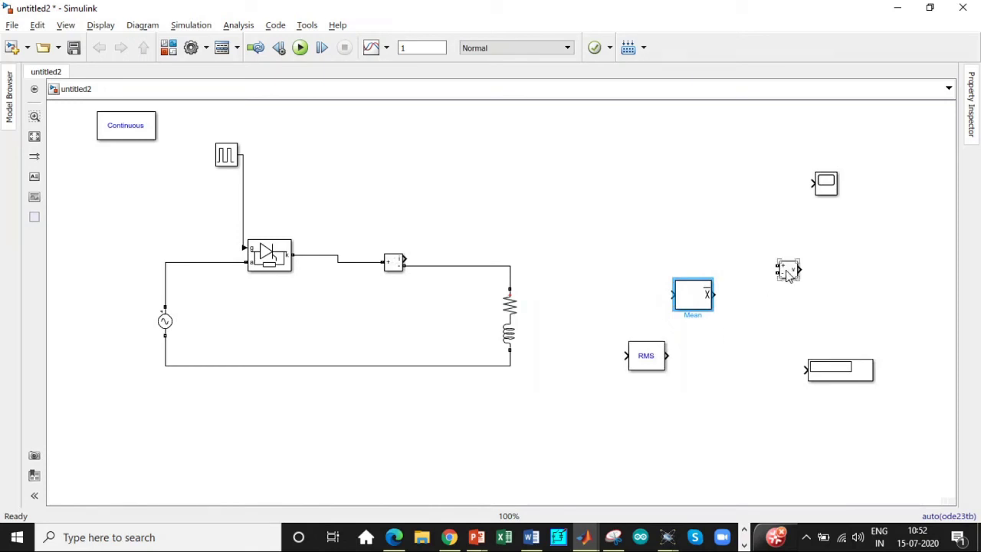
mouse_move(785, 270)
mouse_down()
mouse_move(554, 254)
mouse_move(511, 270)
mouse_up()
drag(638, 259, 511, 360)
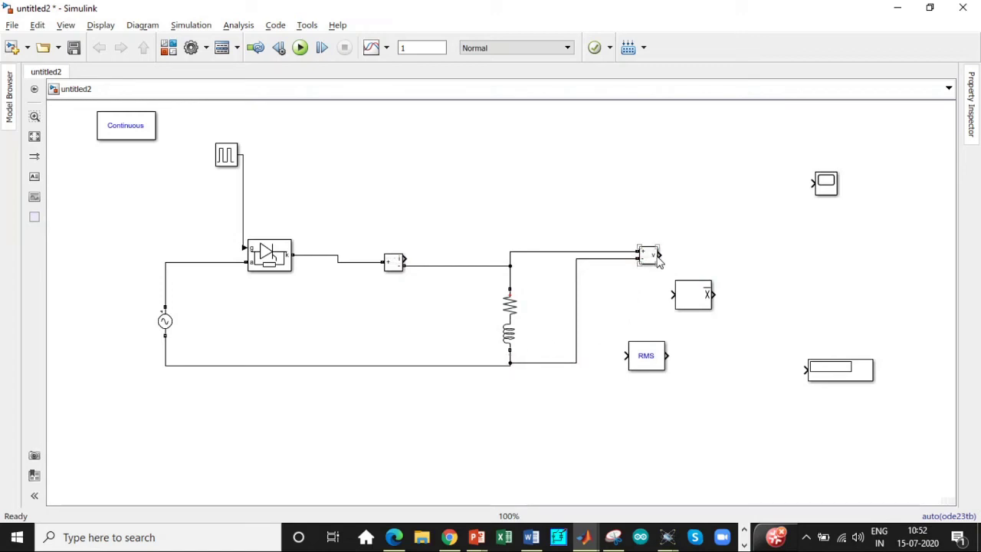
Wire the measured load voltage to the Scope, Mean and RMS blocks.
drag(659, 254, 812, 183)
drag(673, 295, 674, 256)
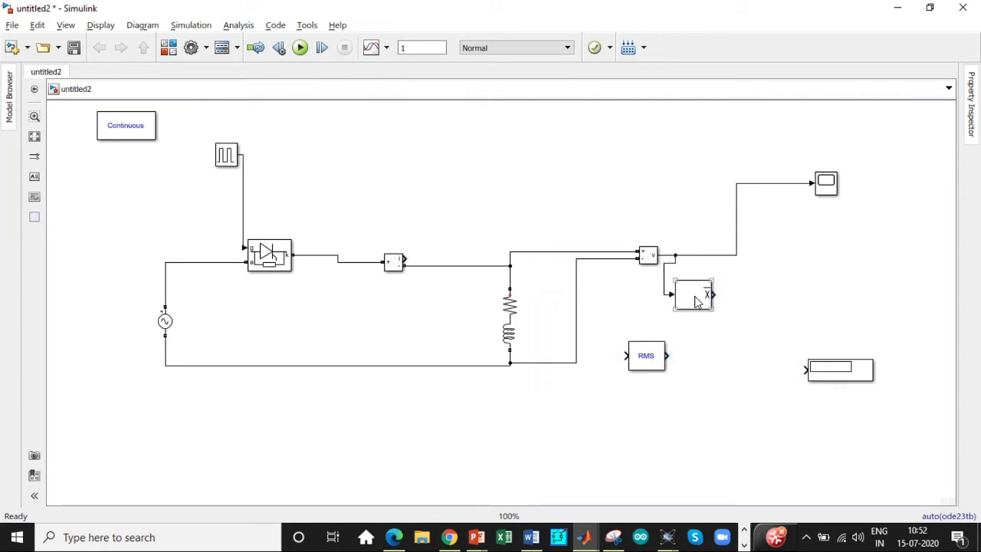
drag(696, 296, 735, 300)
drag(656, 363, 674, 255)
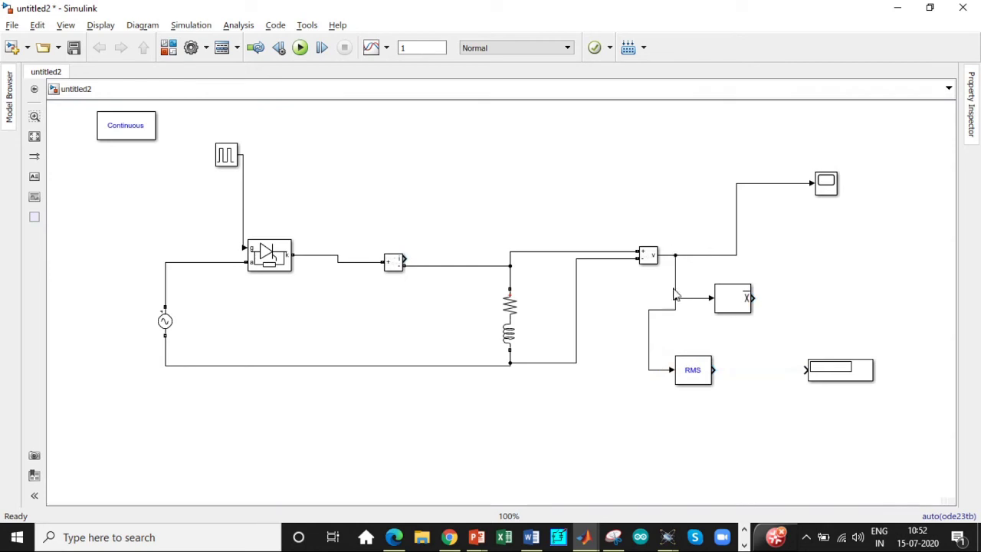
click(820, 372)
Duplicate the Display block and connect the RMS output to the new display.
drag(820, 371, 819, 383)
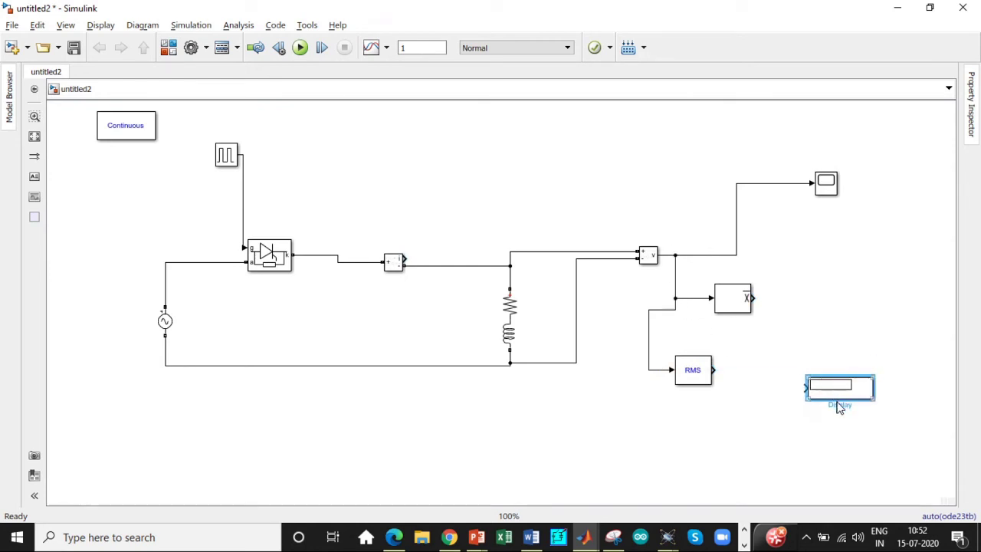
drag(832, 394, 801, 289)
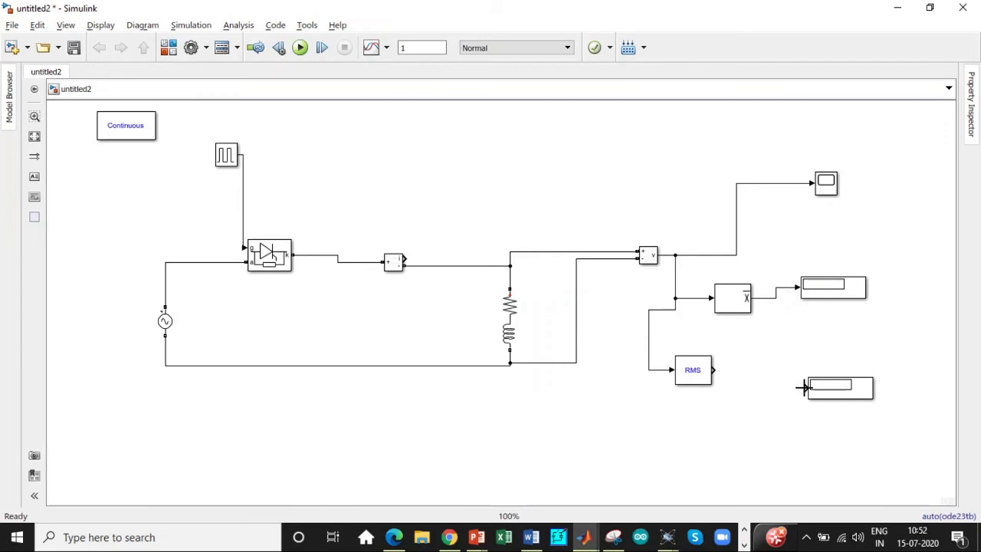
drag(805, 388, 715, 370)
Run the simulation with a 0.5 s stop time; displays show 93.35 mean and 159.5 RMS.
double_click(408, 50)
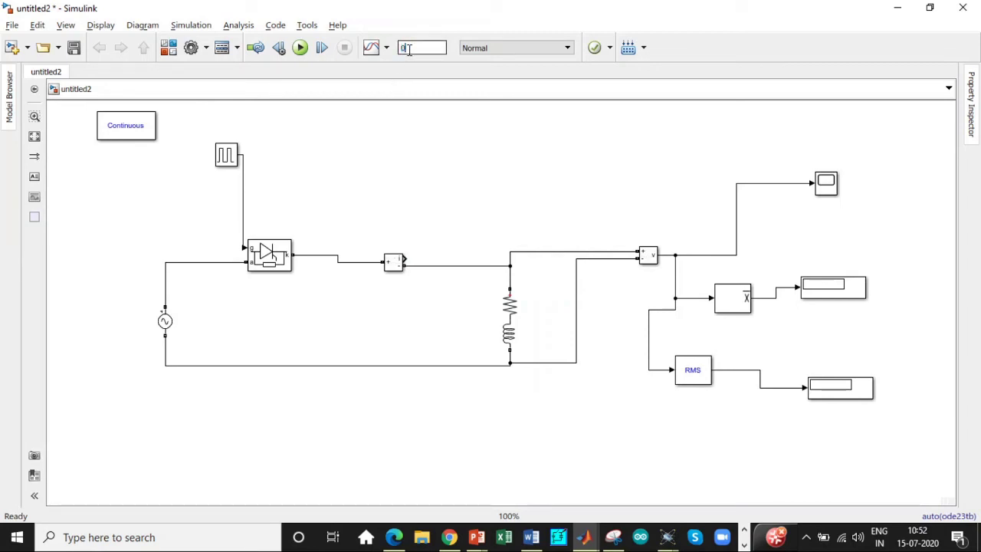
text(0.5)
click(301, 47)
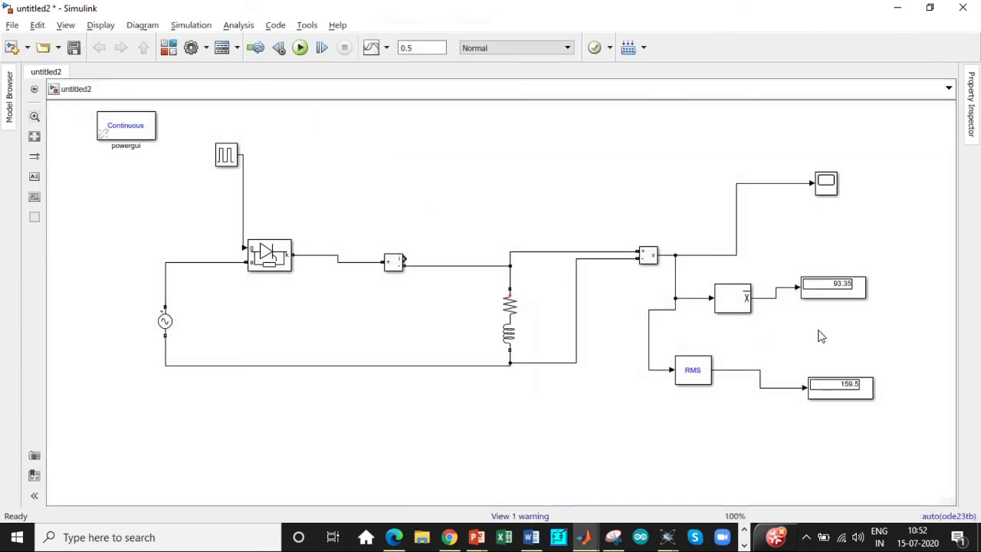
click(836, 297)
click(856, 356)
click(274, 261)
double_click(275, 261)
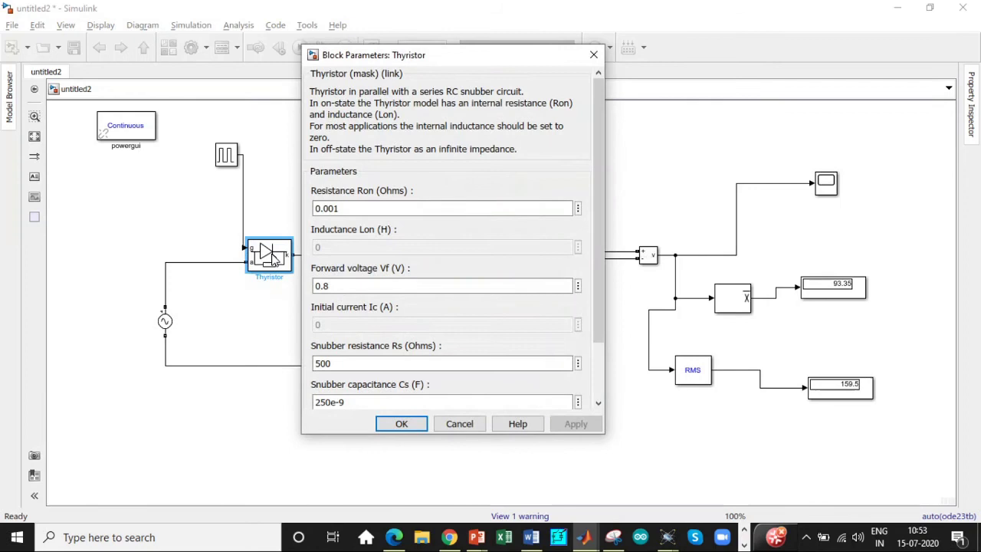
scroll(376, 262, down, 2)
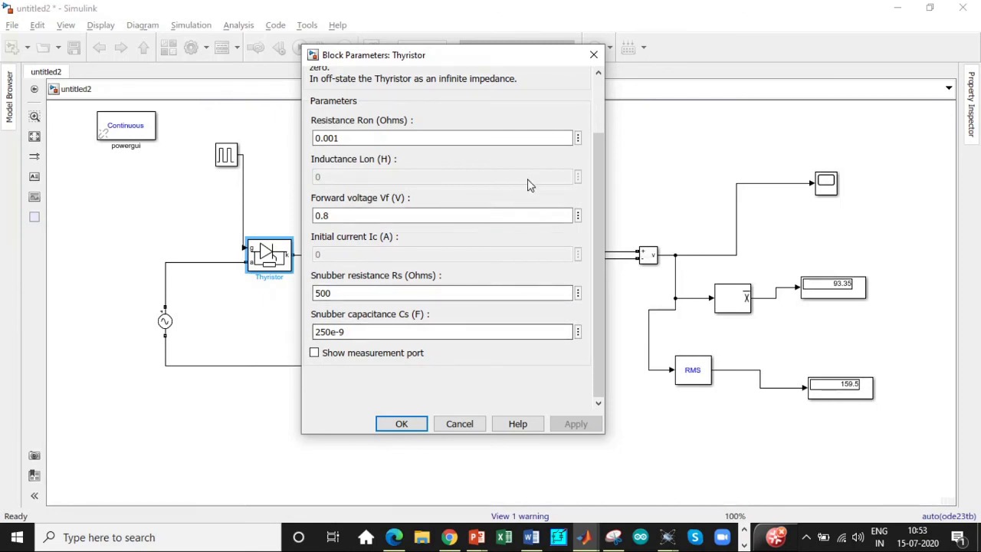
scroll(482, 203, up, 1)
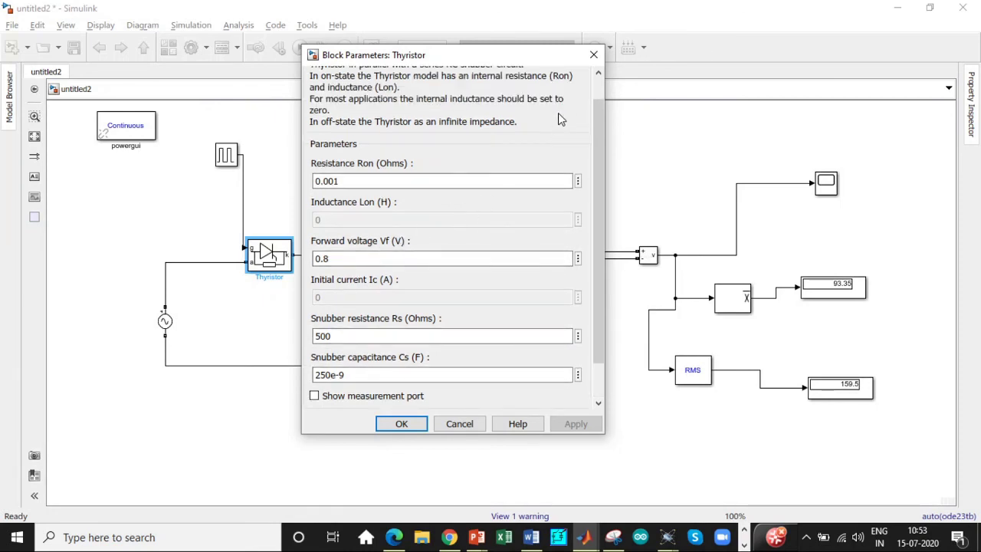
click(594, 54)
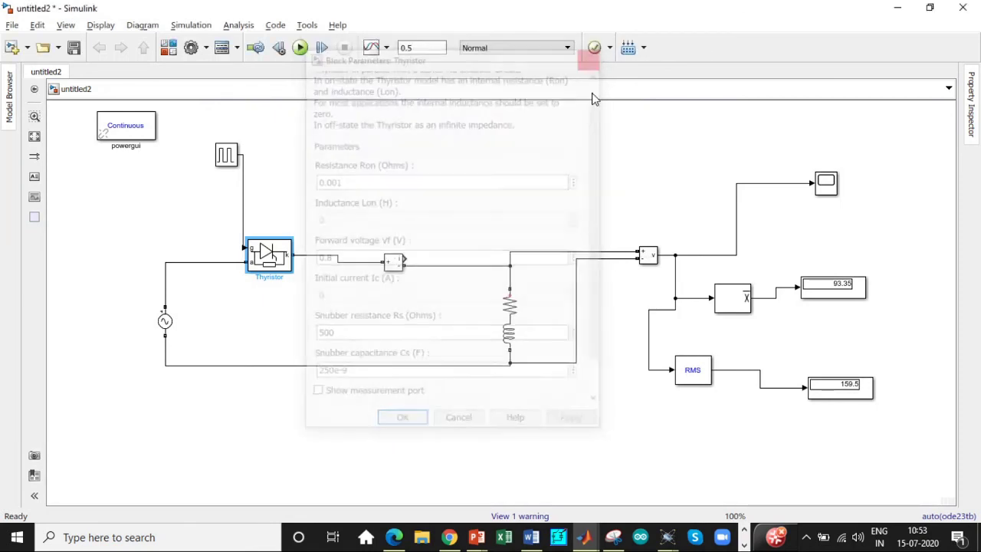
Open the Scope window maximized and switch to box zoom on both axes.
click(826, 188)
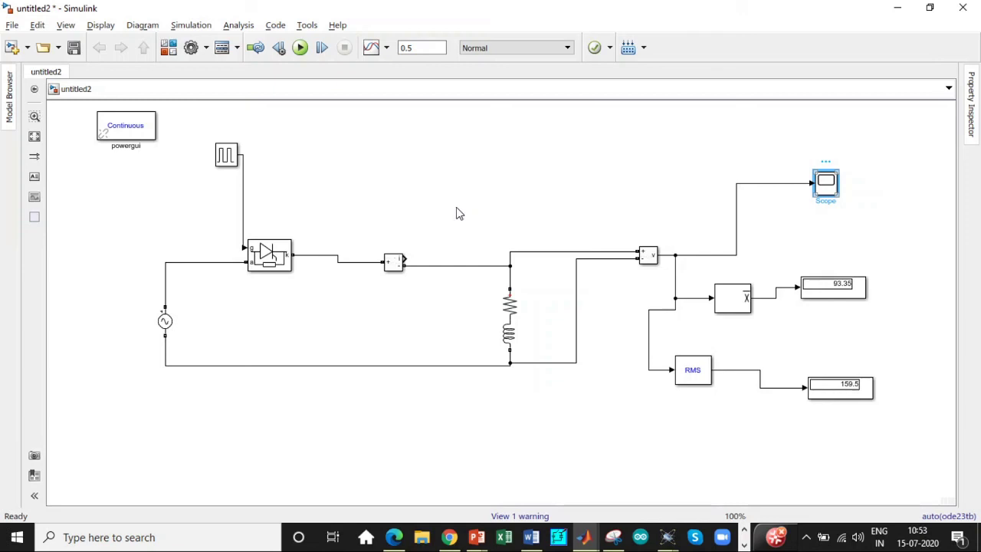
double_click(826, 181)
click(646, 81)
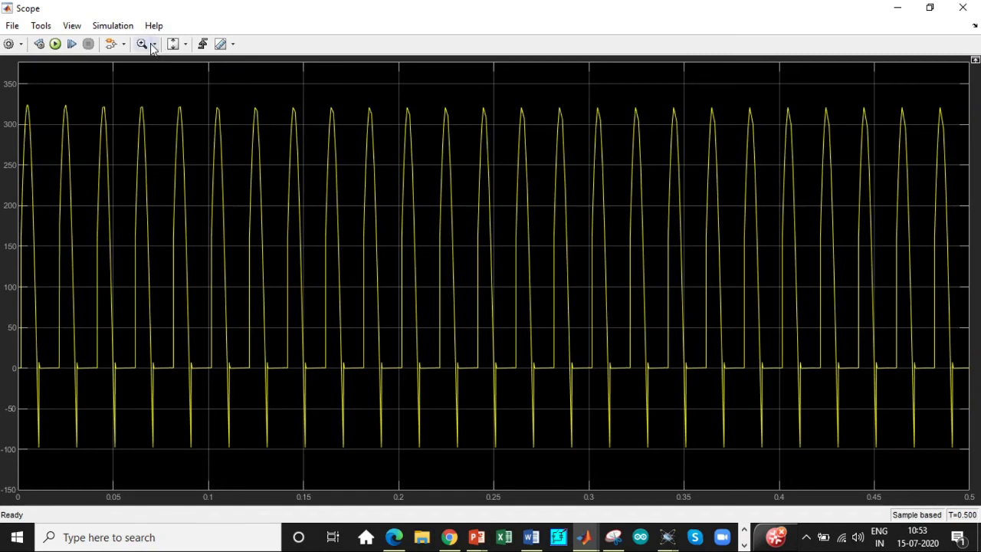
click(154, 45)
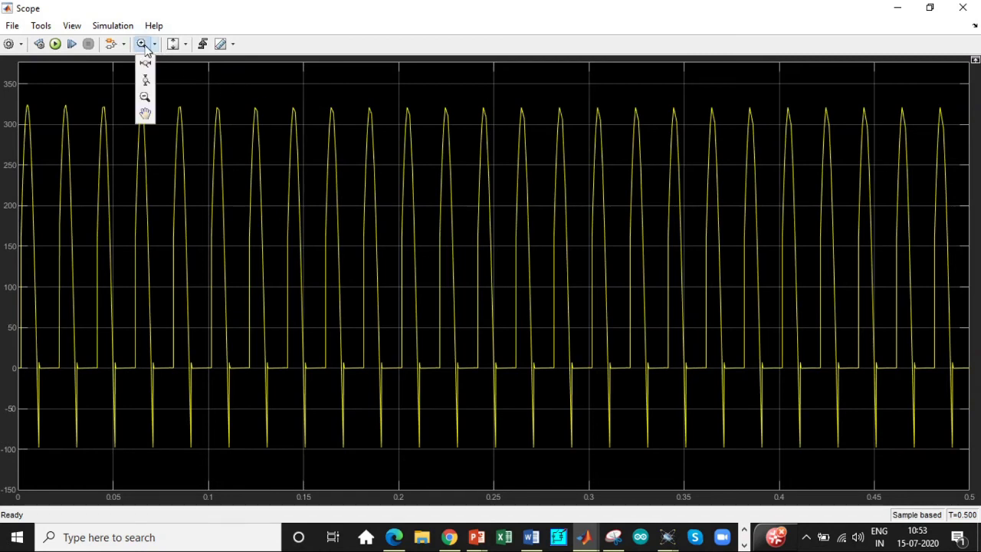
click(145, 64)
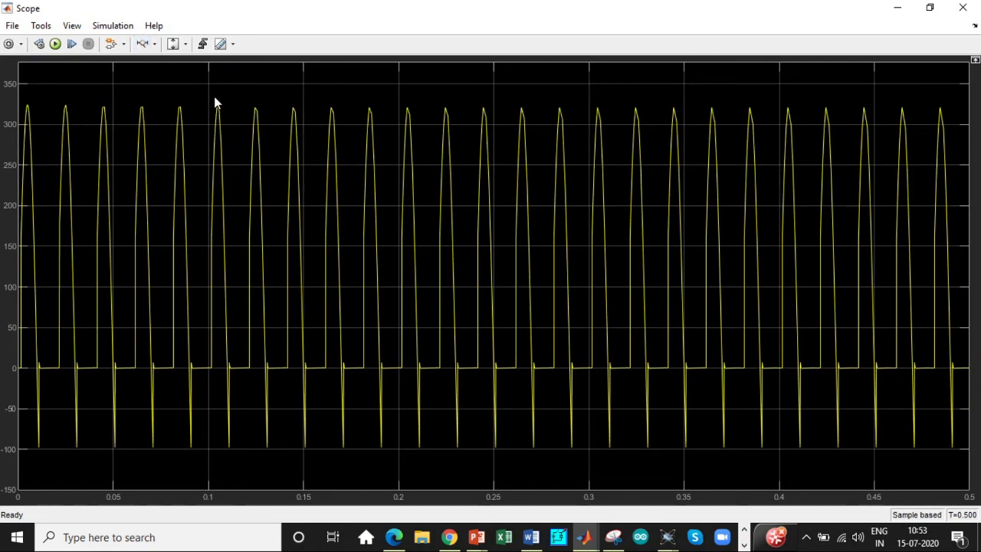
click(154, 45)
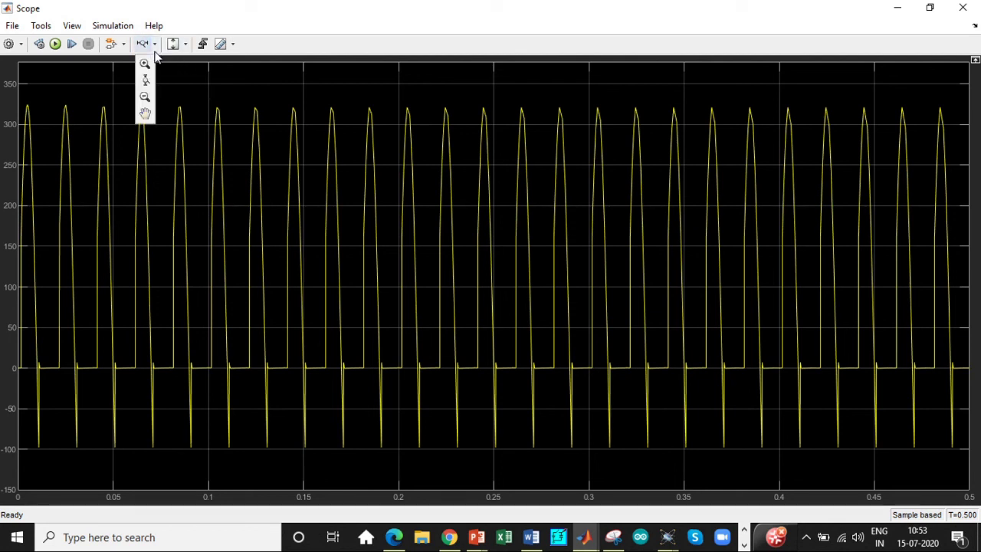
click(152, 81)
Zoom into the roughly 7 V spike near 0.151 s, then scroll back out.
drag(238, 98, 462, 457)
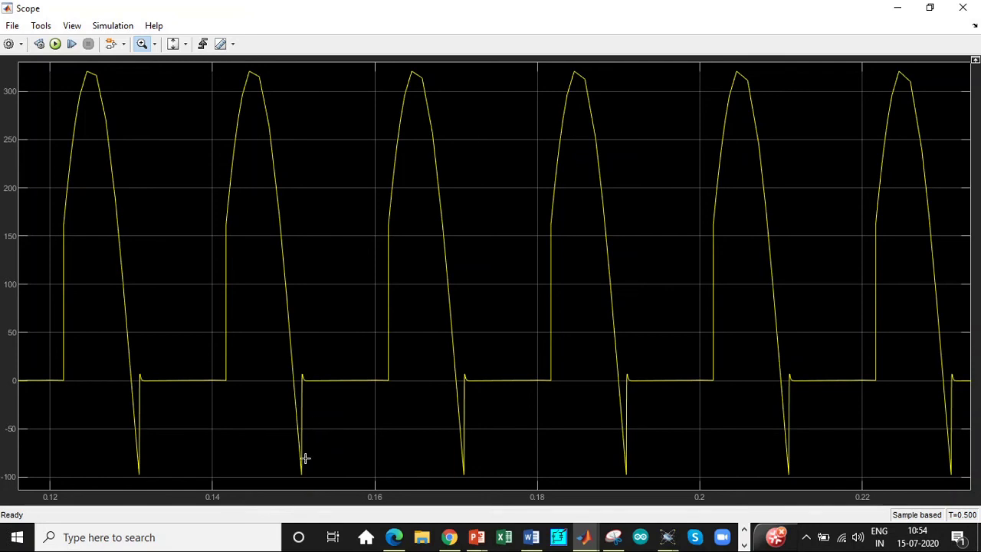
drag(297, 368, 313, 398)
drag(281, 136, 373, 240)
scroll(391, 304, down, 5)
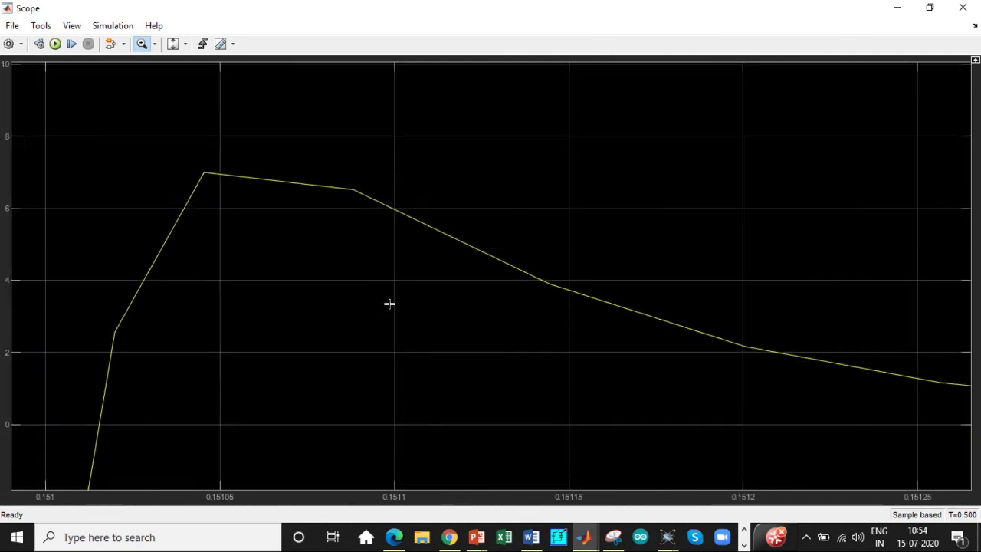
scroll(365, 306, down, 4)
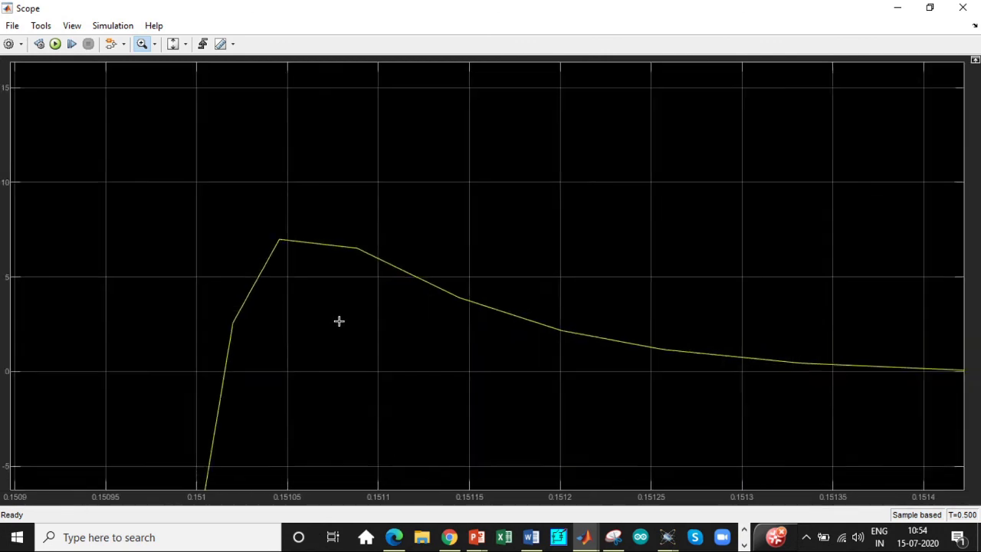
scroll(339, 321, down, 1)
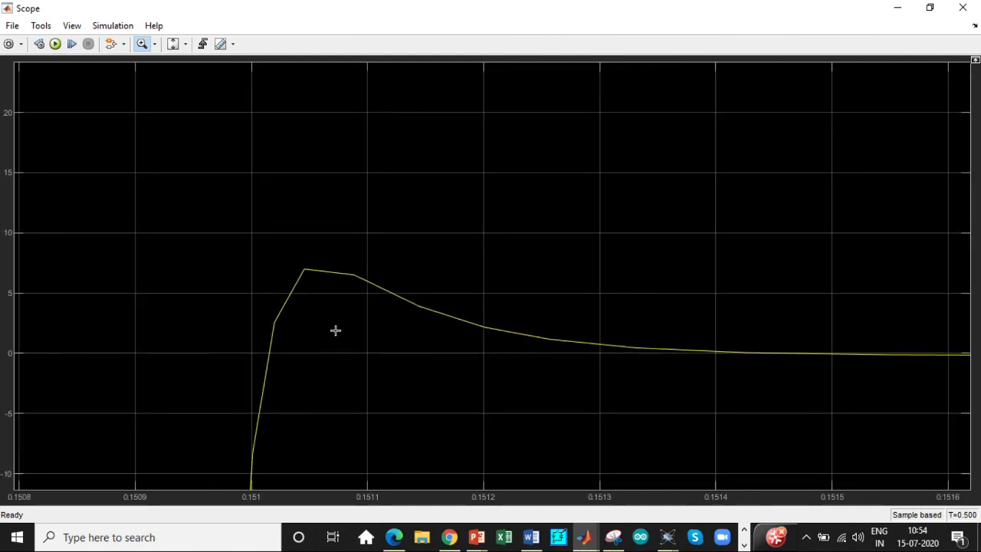
scroll(335, 330, down, 4)
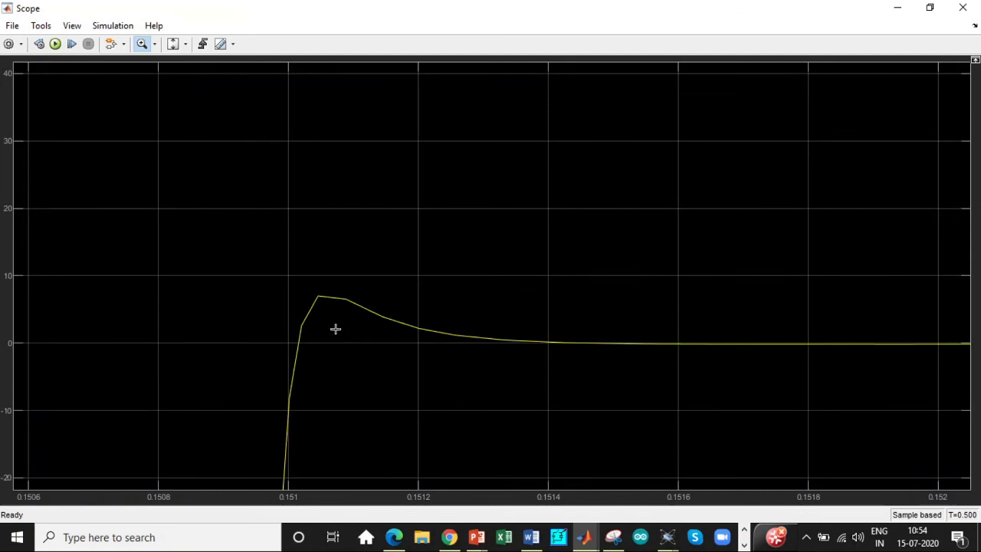
scroll(335, 329, down, 6)
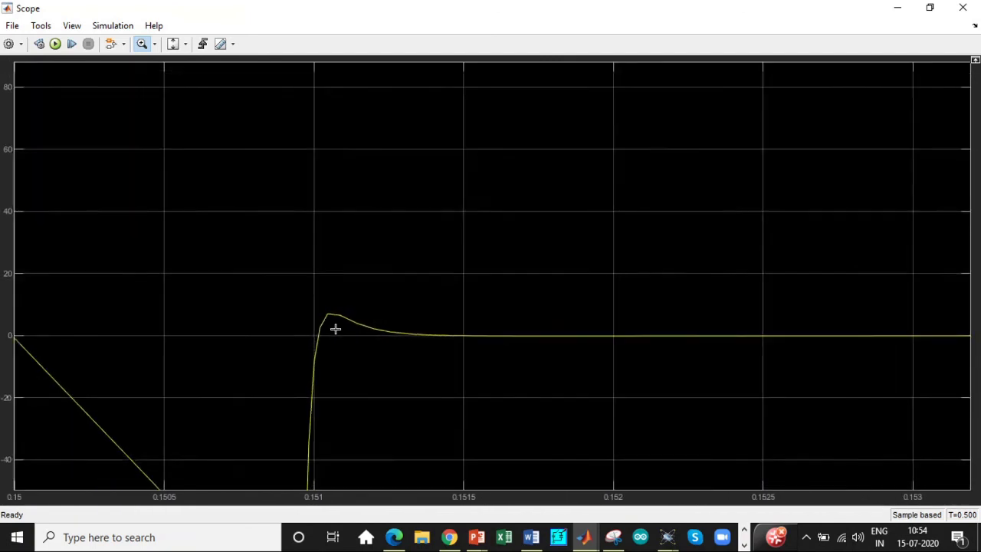
scroll(335, 329, down, 1)
scroll(416, 349, down, 6)
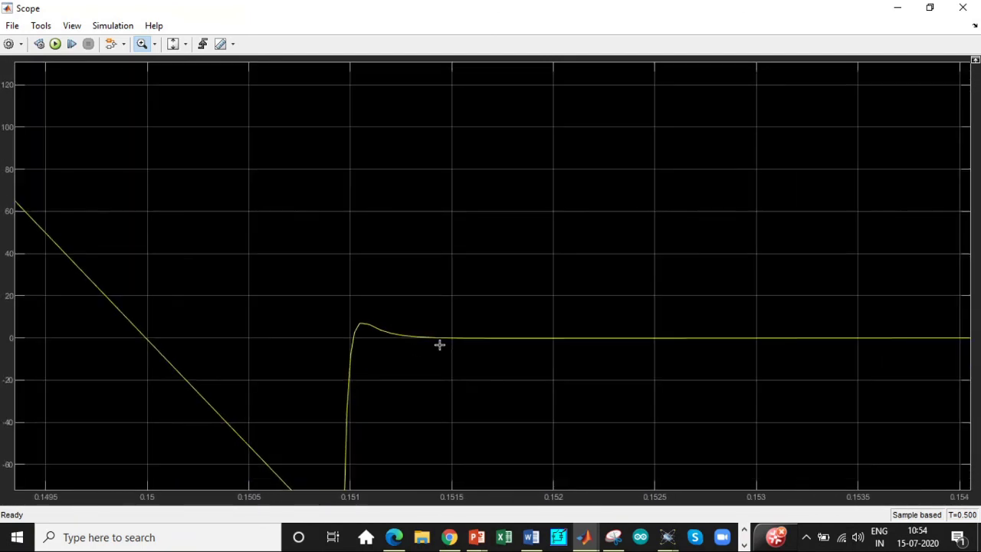
Close the Scope window to return to the untitled2 model diagram.
click(963, 8)
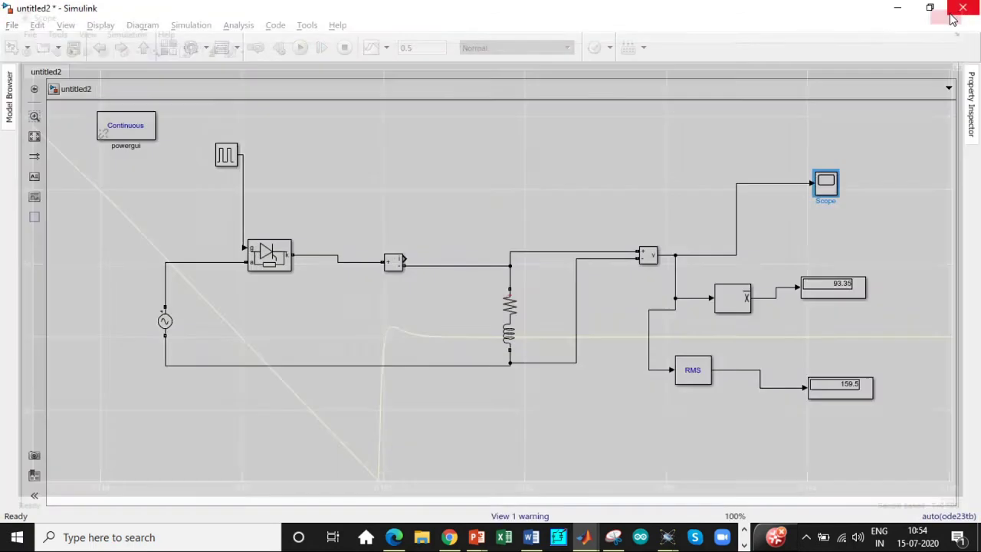